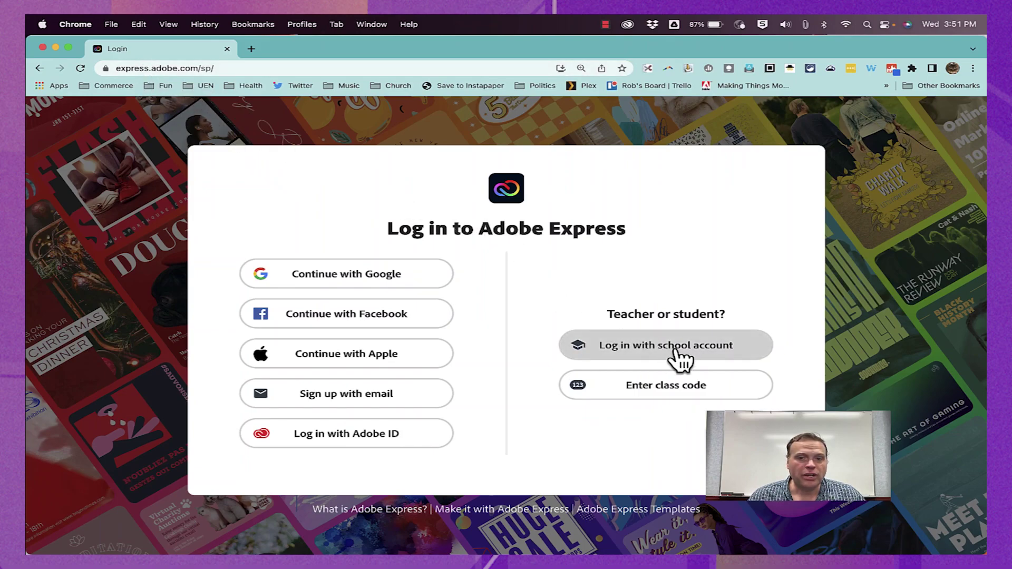
# Step: Log in to Adobe Express with the school account to reach the home page
pyautogui.click(691, 356)
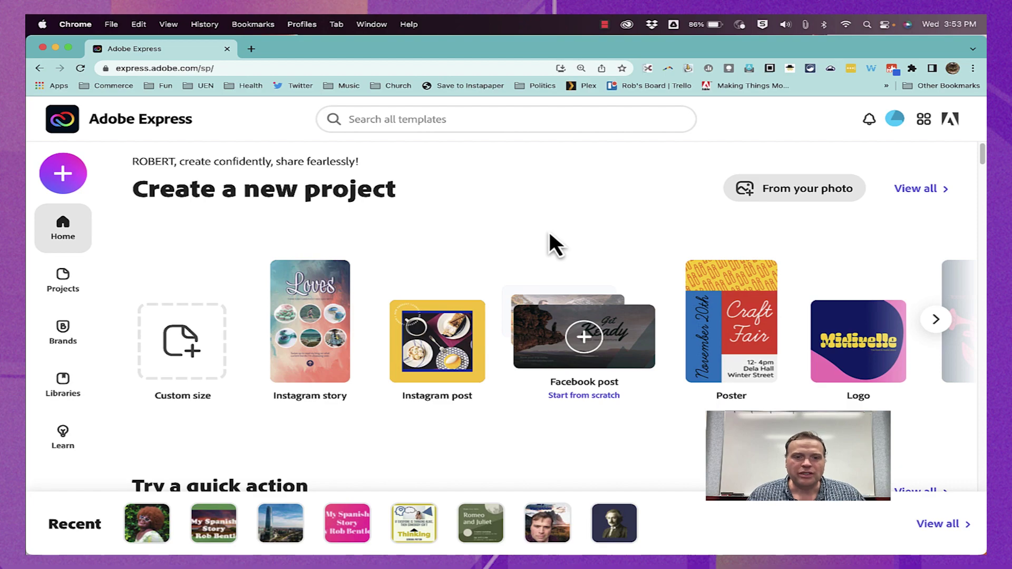
# Step: Scroll down to the quick actions and open Convert to MP4
pyautogui.scroll(-5, 984, 170)
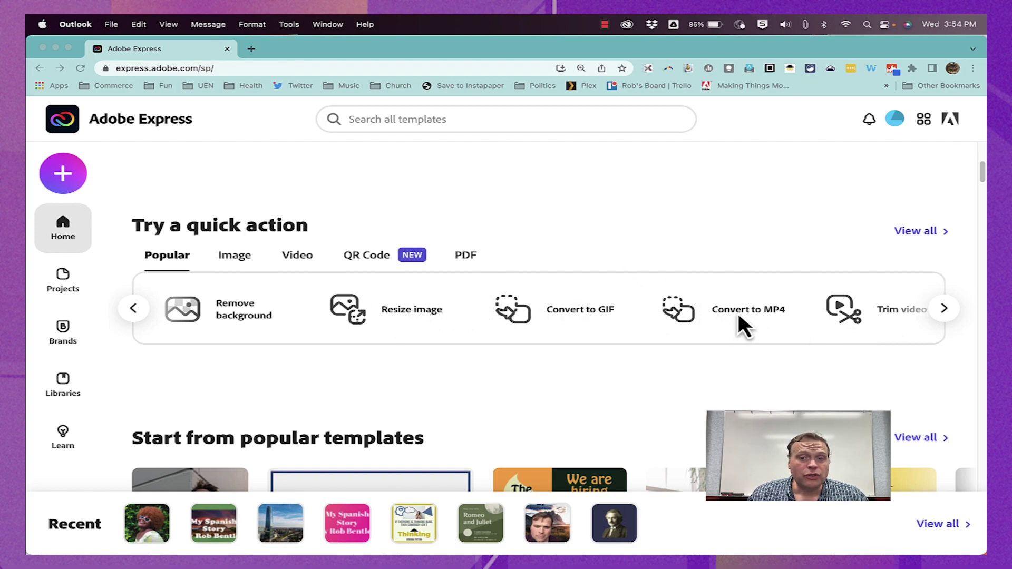
pyautogui.click(742, 327)
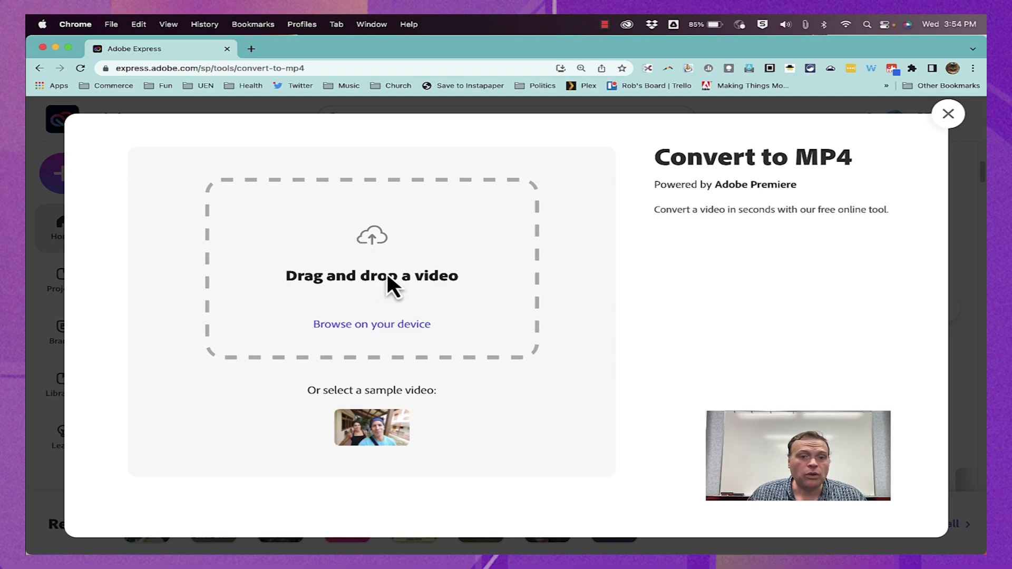
# Step: Load Mesa Verde Pithouse.MOV from the Adobe Express example files folder into the converter
pyautogui.click(376, 329)
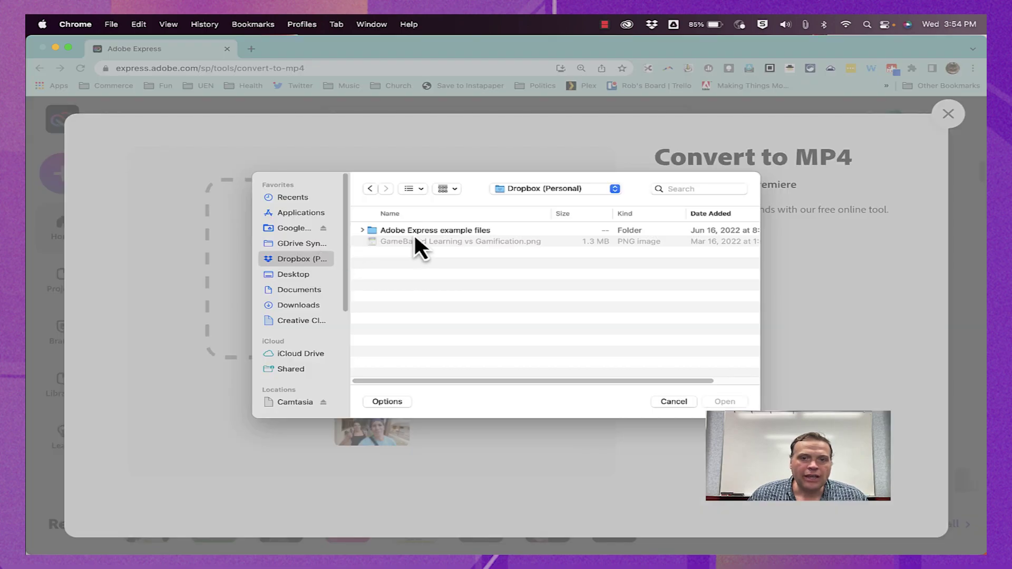
pyautogui.doubleClick(396, 230)
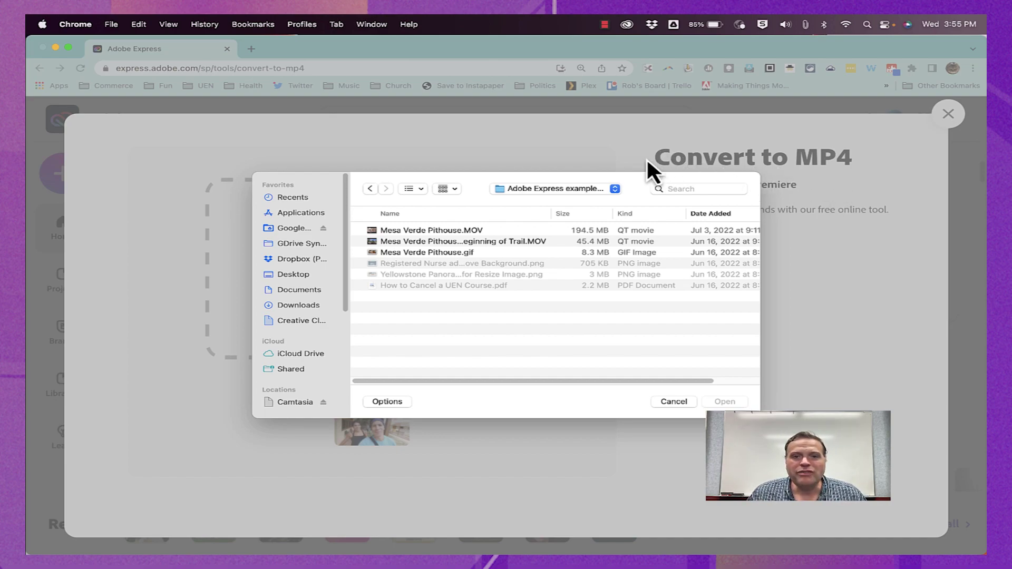
pyautogui.click(452, 237)
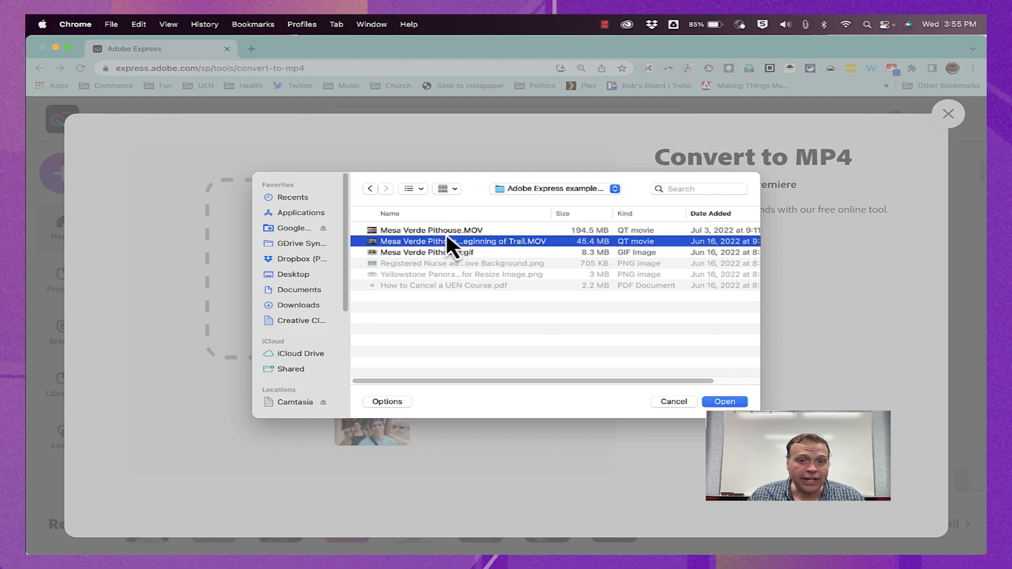
pyautogui.click(447, 234)
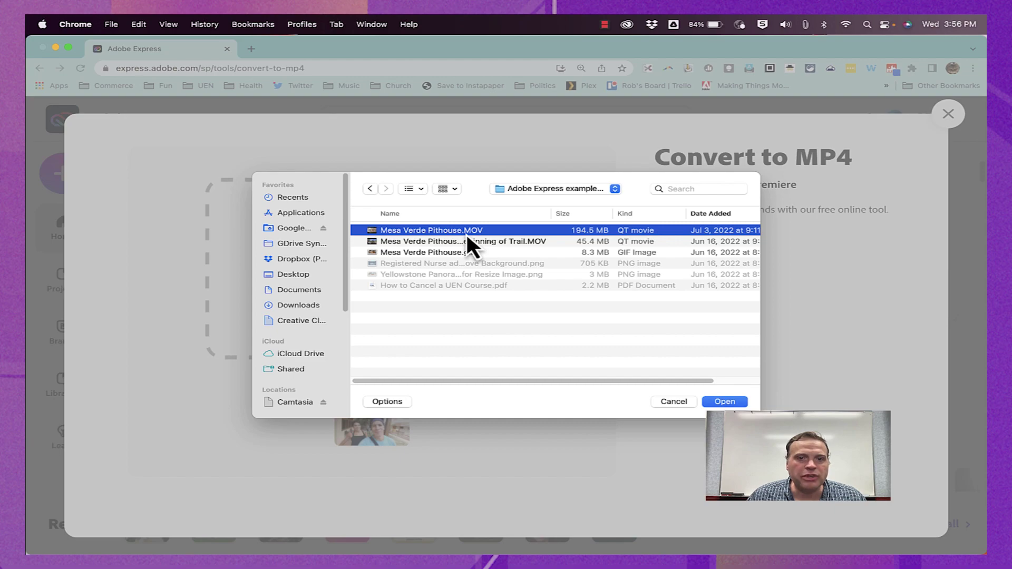
pyautogui.click(727, 401)
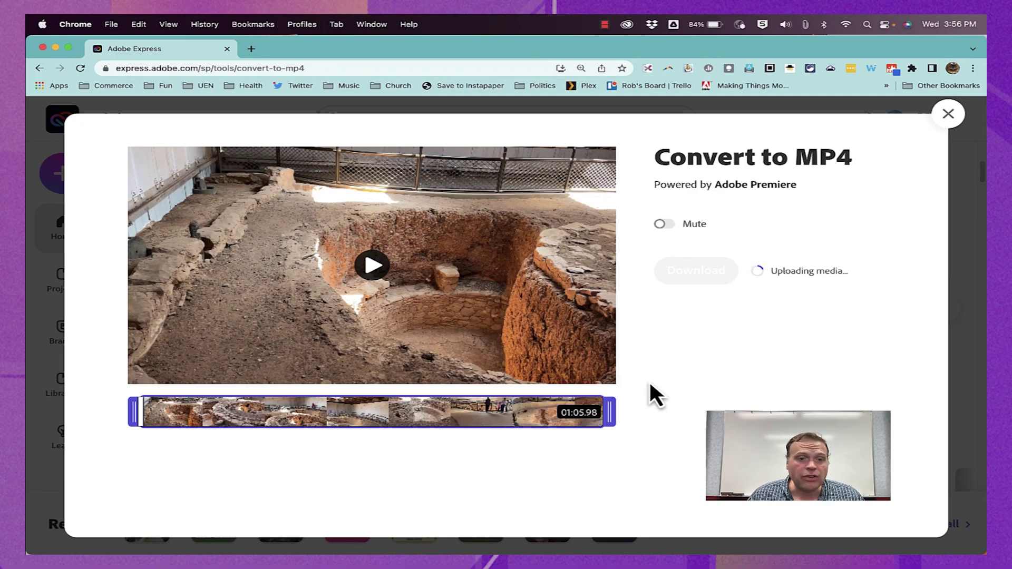
# Step: Preview the clip, trim both ends down to 54.76 seconds, and mute its audio
pyautogui.click(377, 265)
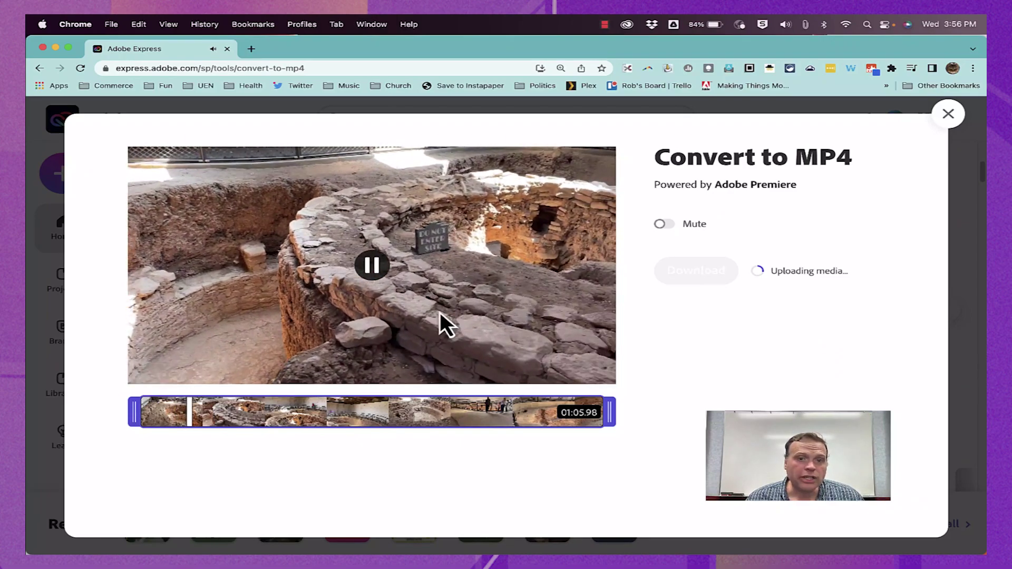
pyautogui.click(381, 270)
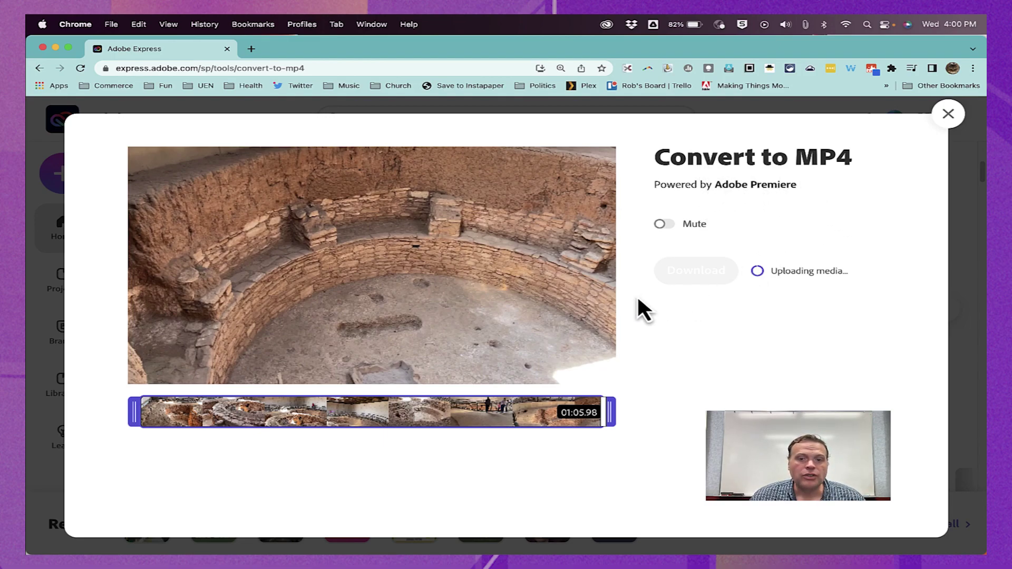
pyautogui.moveTo(610, 411); pyautogui.dragTo(563, 424)
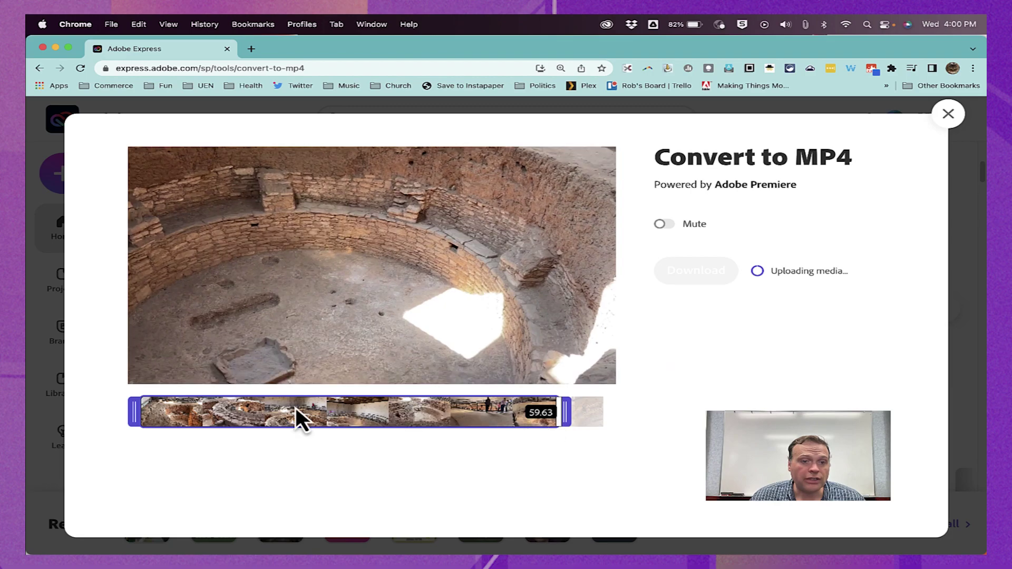
pyautogui.moveTo(129, 409); pyautogui.dragTo(169, 419)
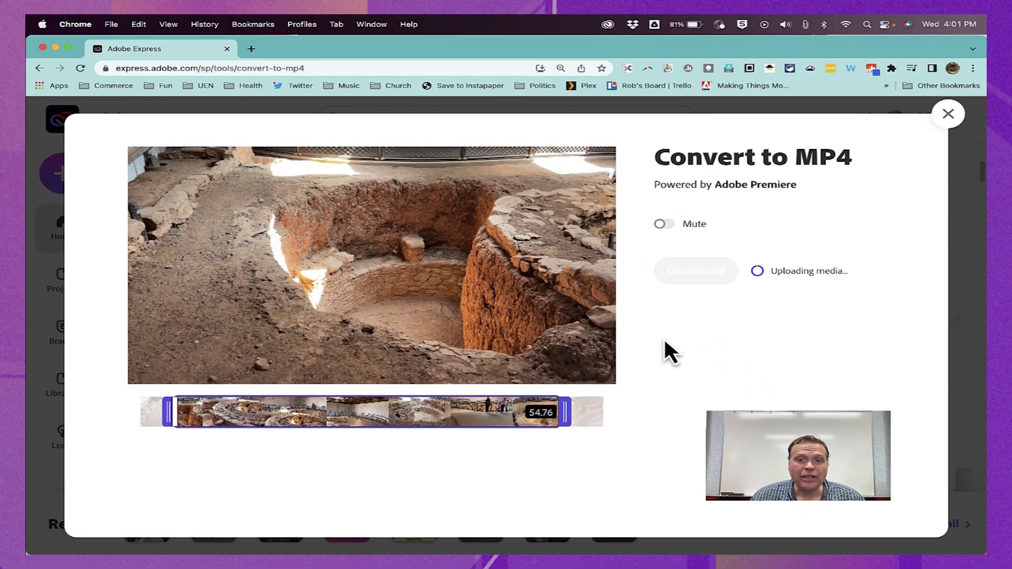
pyautogui.click(661, 225)
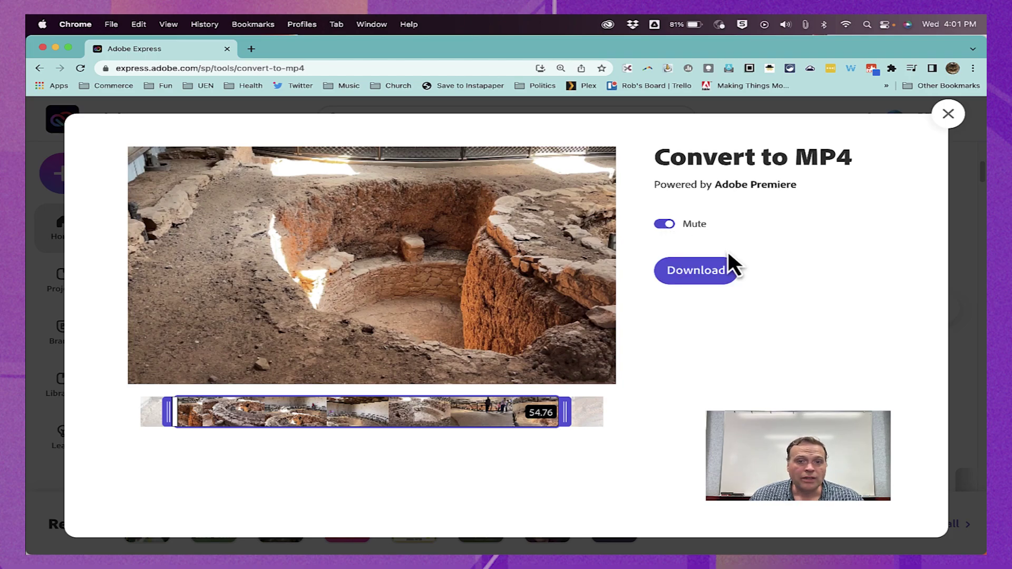
# Step: Download the converted clip as Mesa_Verde_Pithouse_MOV_AdobeExpress.mp4
pyautogui.click(717, 270)
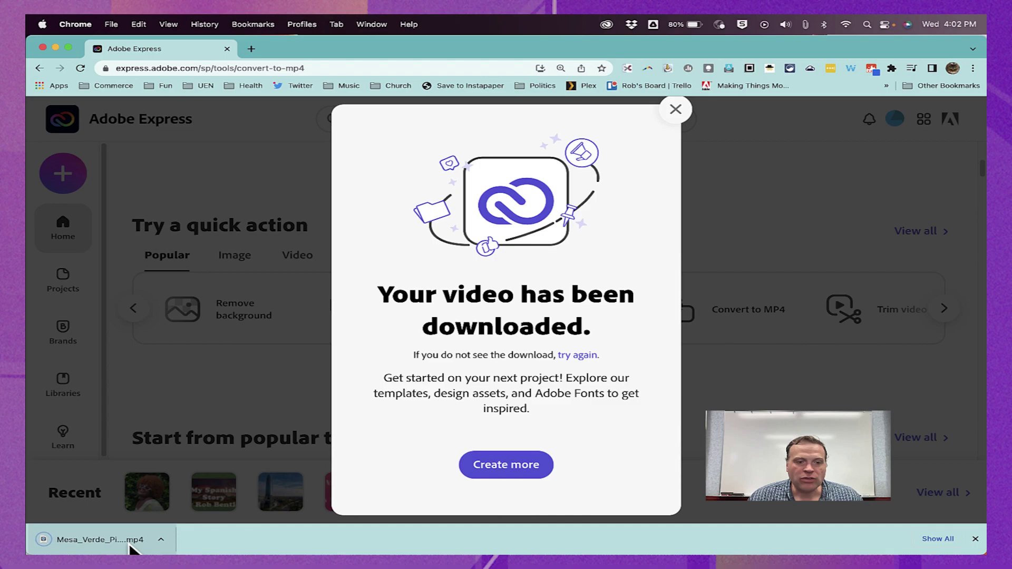
# Step: Open the downloaded MP4 in QuickTime, play it, and rewind it near the start
pyautogui.click(129, 546)
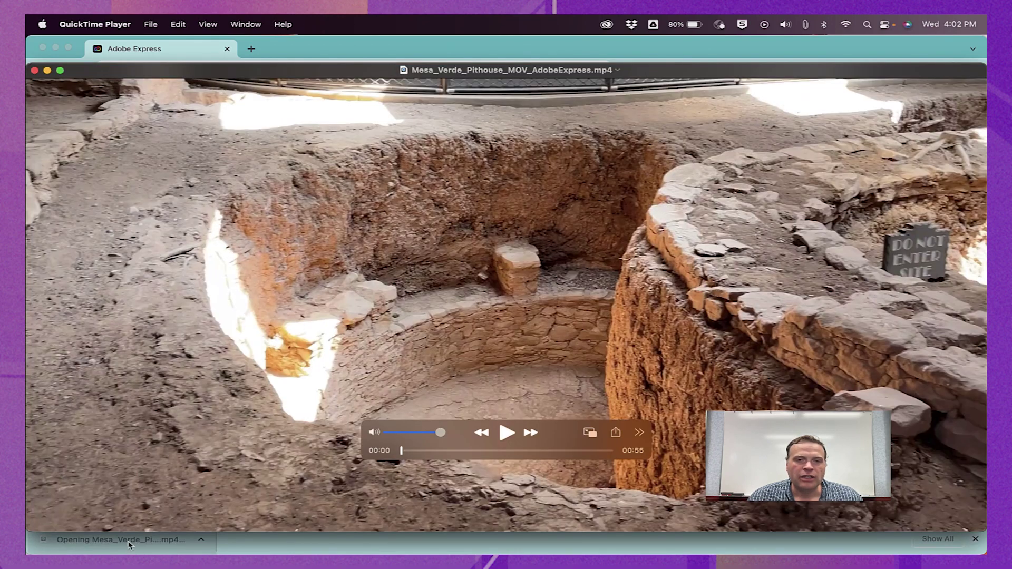
pyautogui.press('space')
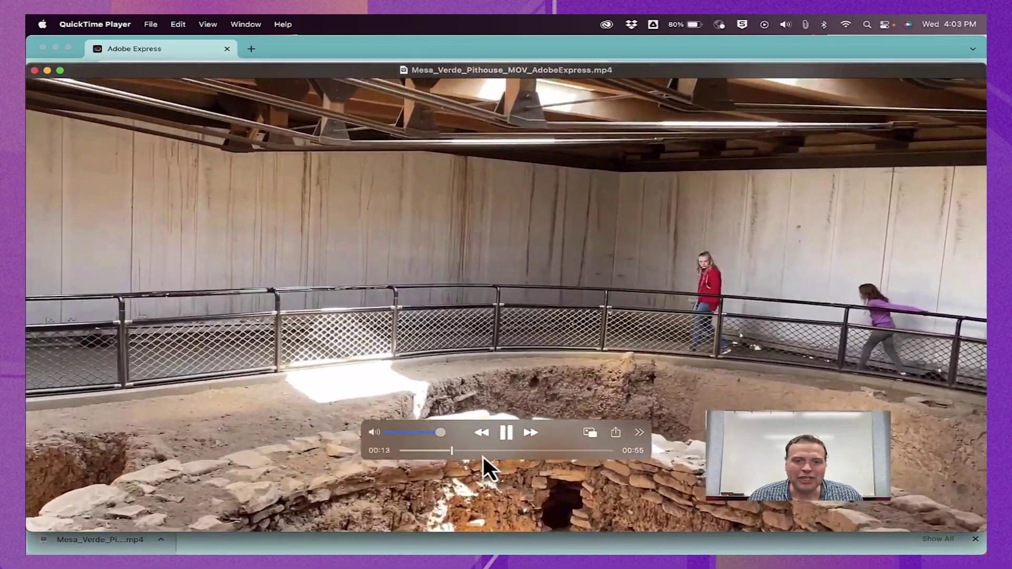
pyautogui.moveTo(483, 456); pyautogui.dragTo(406, 454)
# Step: Quit QuickTime, dismiss the download confirmation, and open the Trim video quick action
pyautogui.press('super+q')
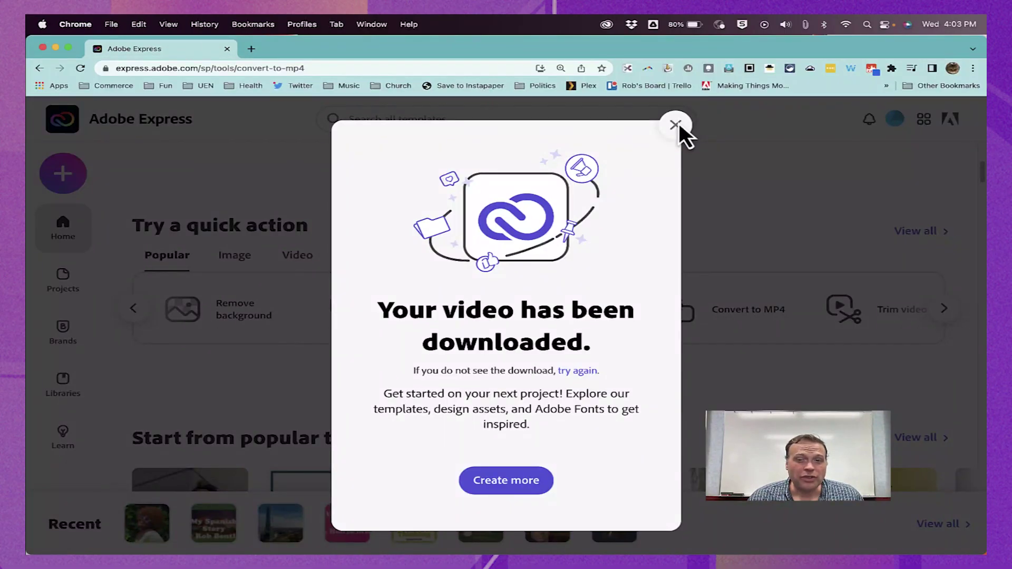
pyautogui.click(677, 125)
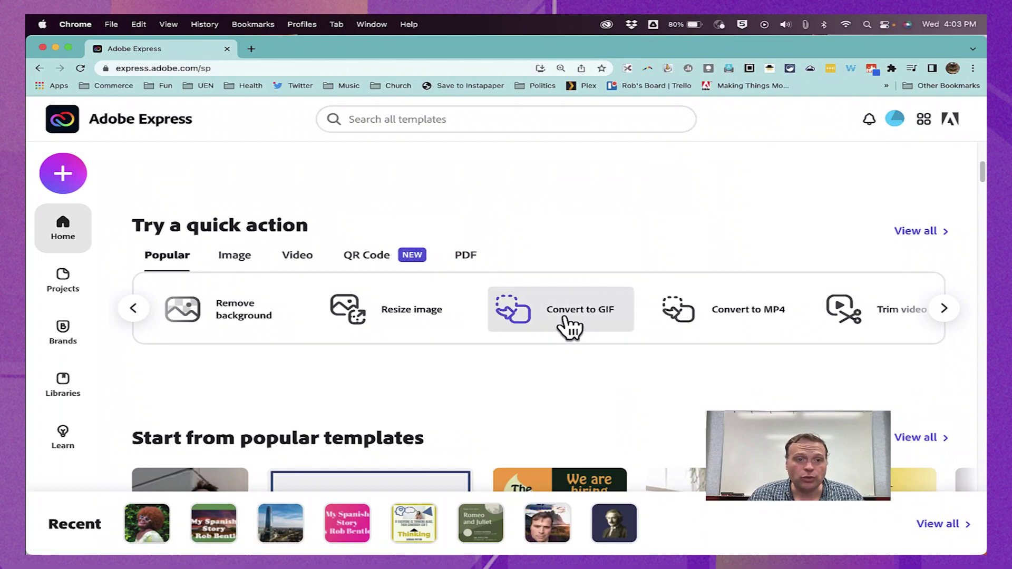
pyautogui.scroll(3, 709, 356)
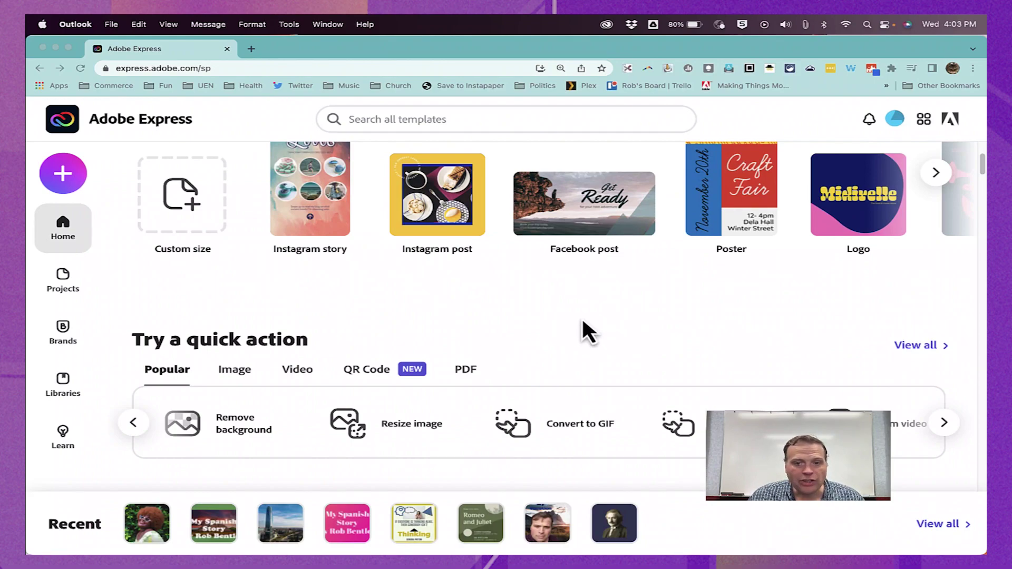
pyautogui.click(901, 425)
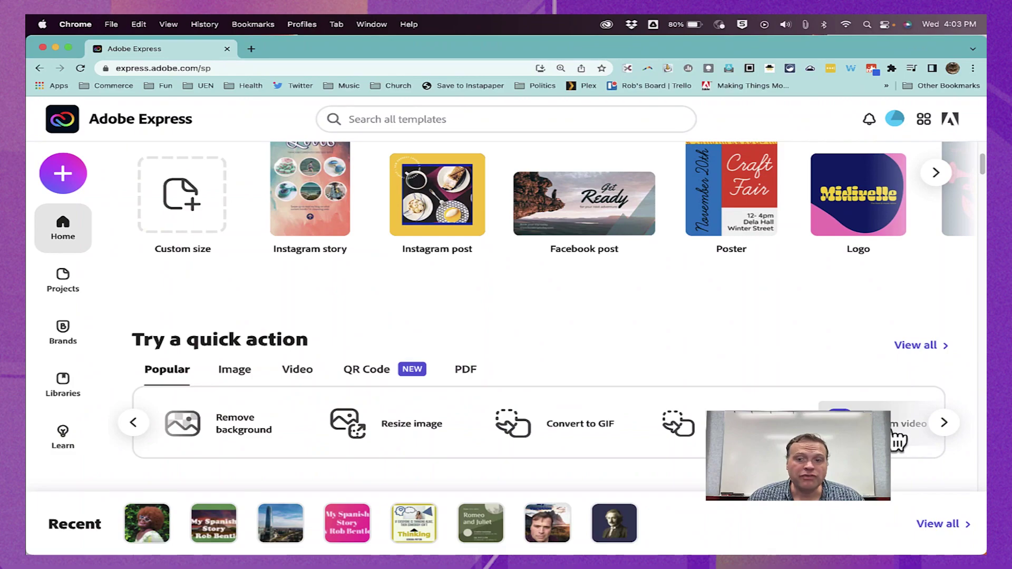
pyautogui.click(894, 433)
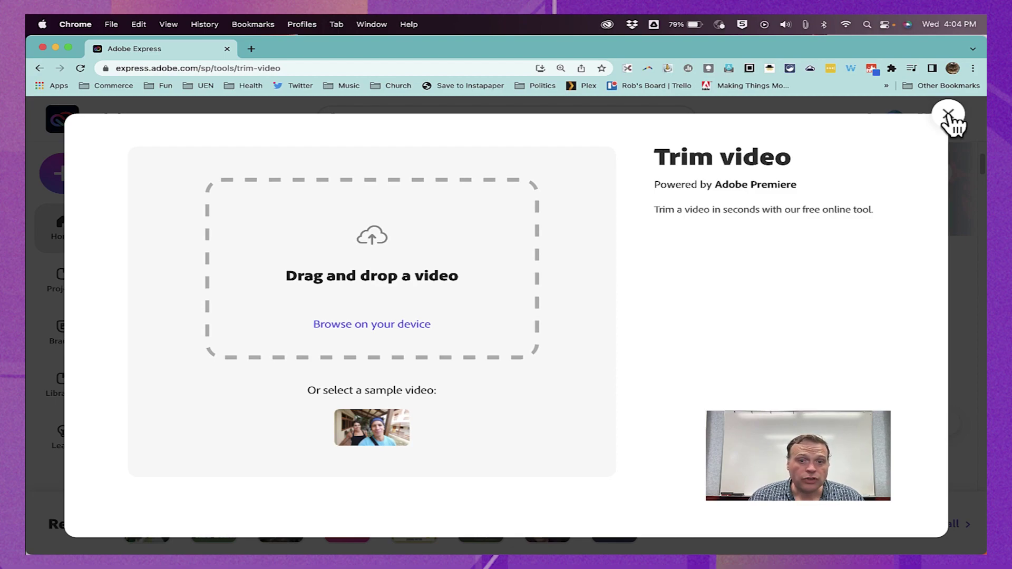
# Step: Load the Mesa Verde trail clip, trim it to 00:01.73–00:13.99, and mute it
pyautogui.click(388, 325)
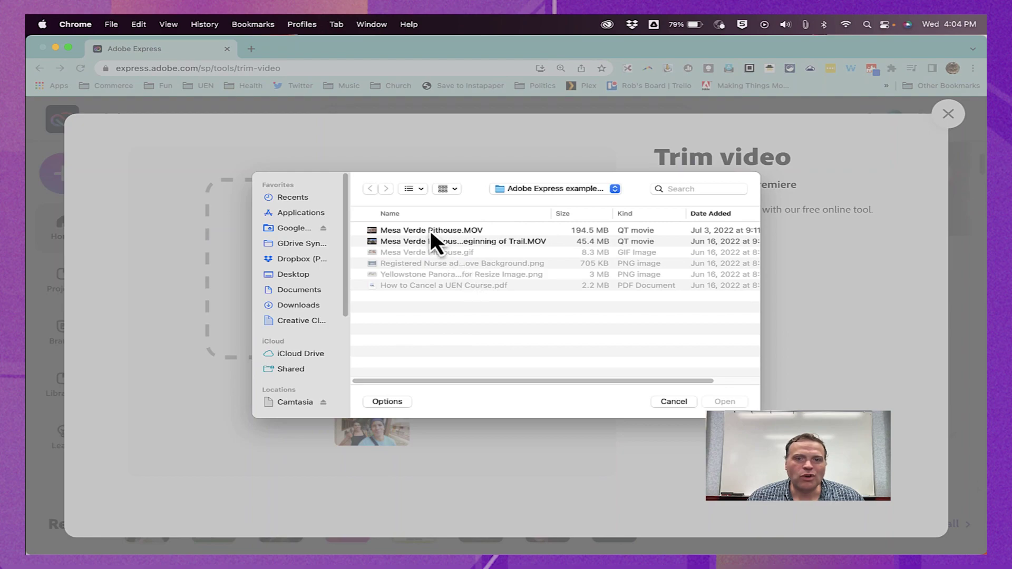
pyautogui.doubleClick(429, 241)
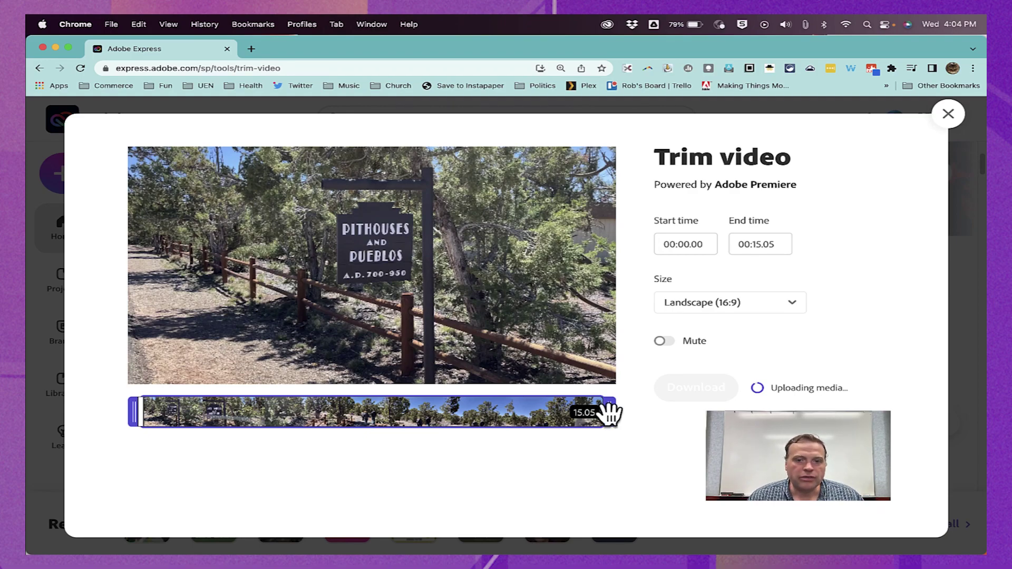
pyautogui.moveTo(609, 413); pyautogui.dragTo(579, 416)
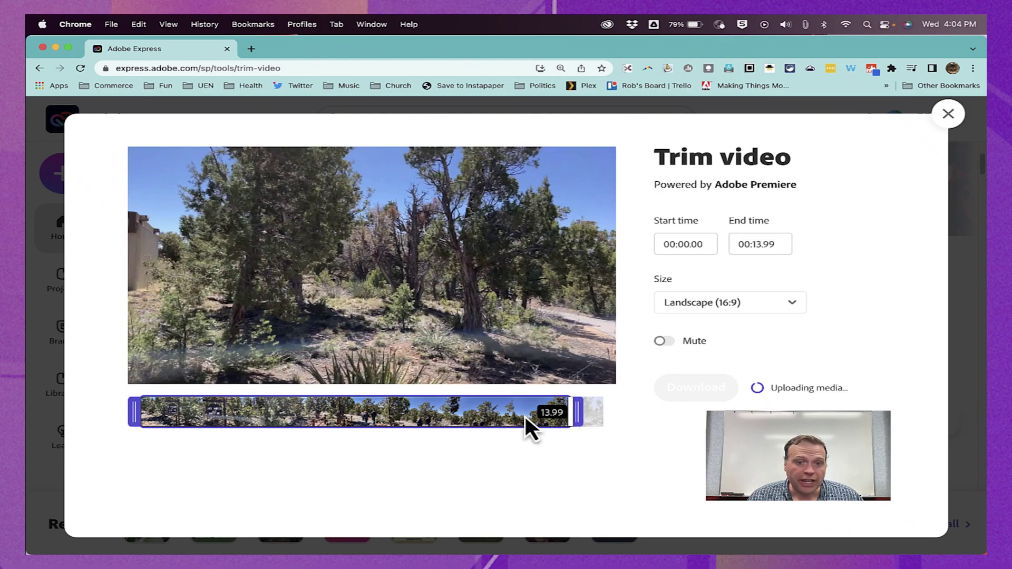
pyautogui.moveTo(126, 414); pyautogui.dragTo(182, 419)
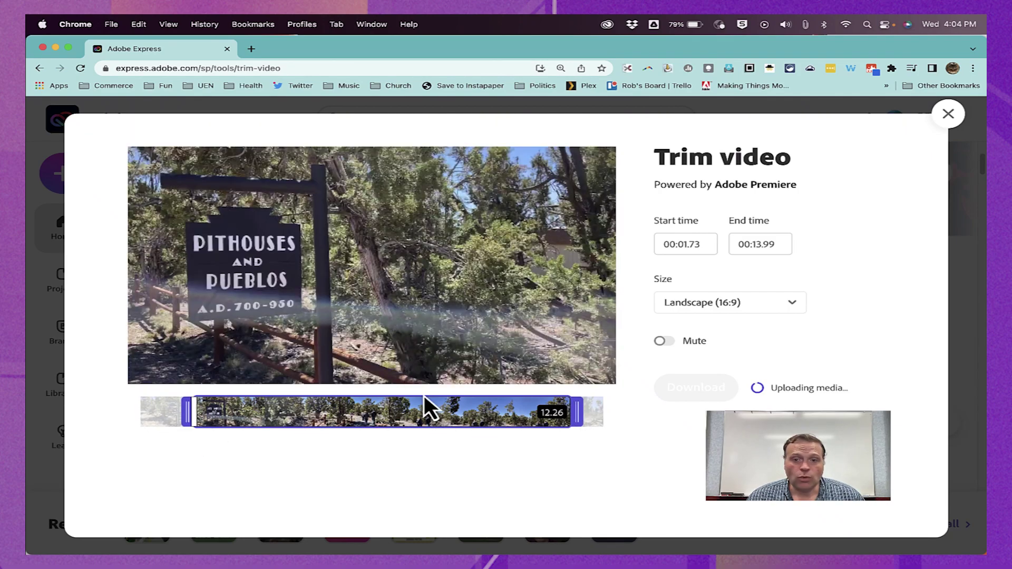
pyautogui.click(662, 341)
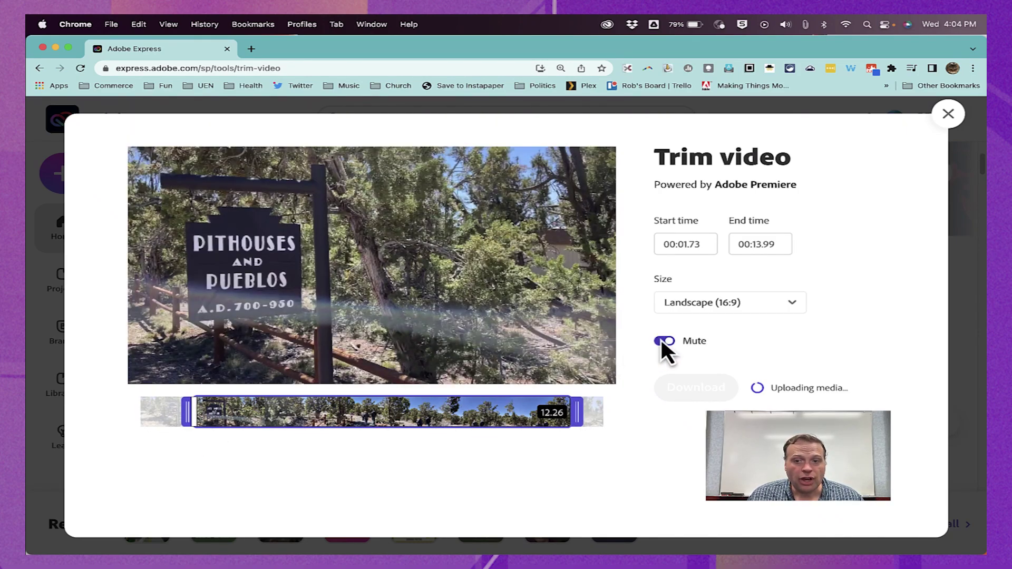
pyautogui.click(791, 310)
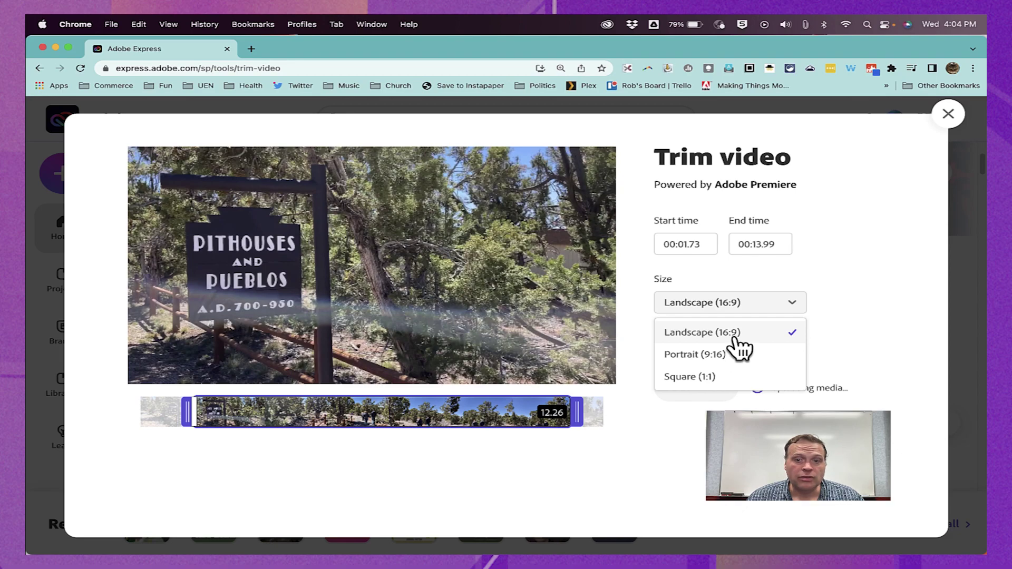
# Step: Set the output size to Square (1:1) with Fill screen on, then download the MP4
pyautogui.click(701, 362)
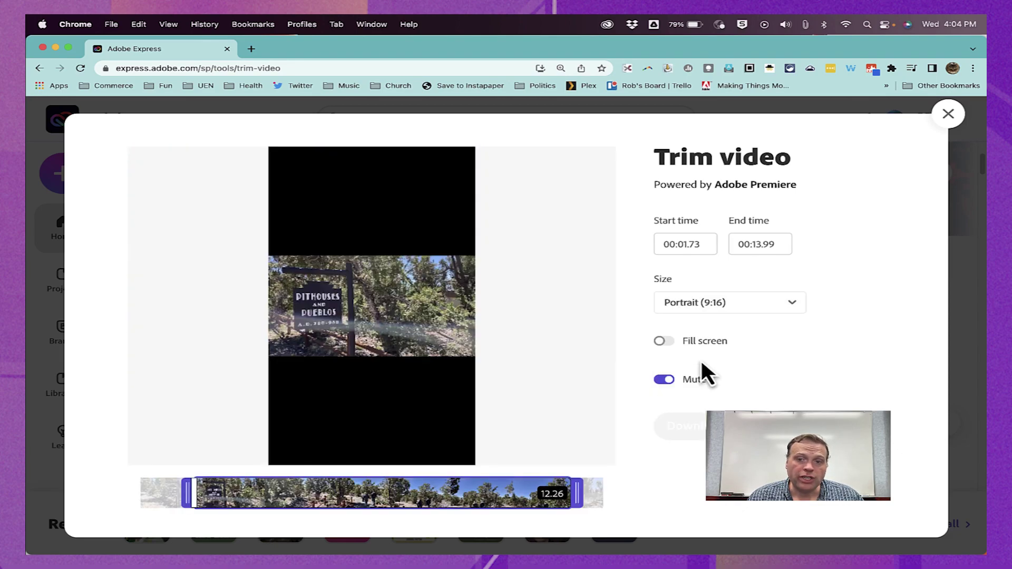
pyautogui.click(720, 308)
pyautogui.click(690, 376)
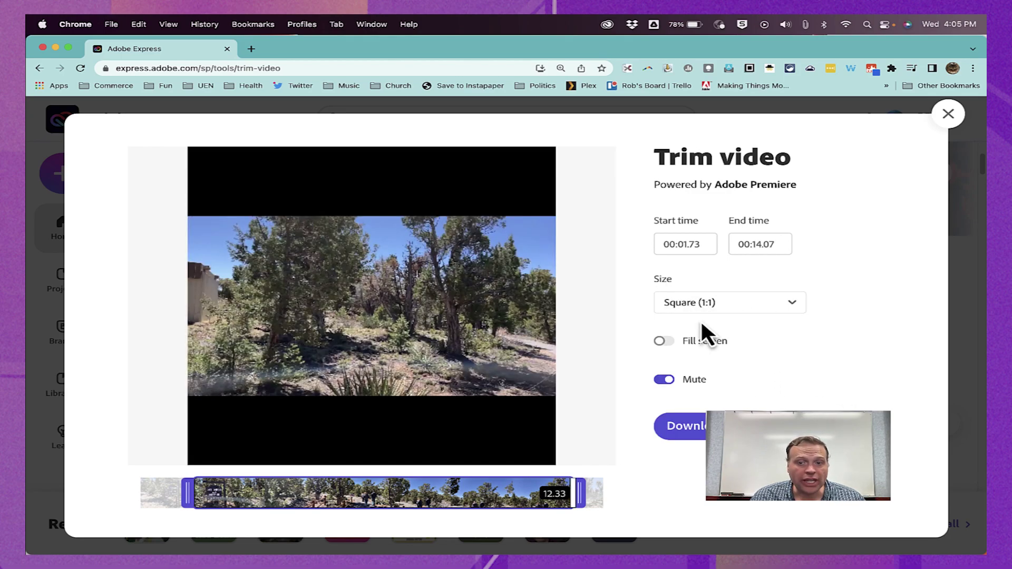
pyautogui.click(659, 340)
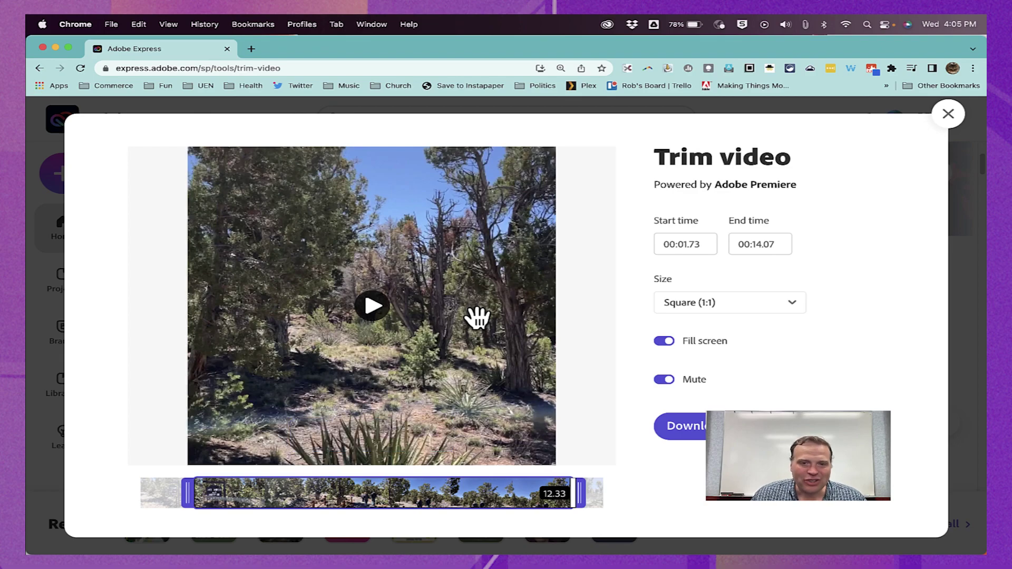
pyautogui.click(671, 343)
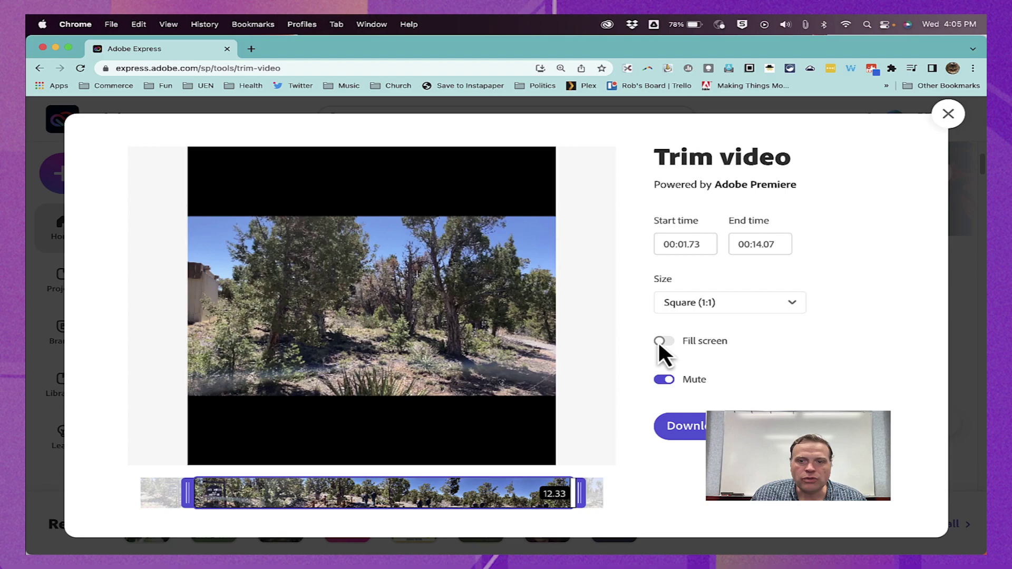
pyautogui.click(660, 340)
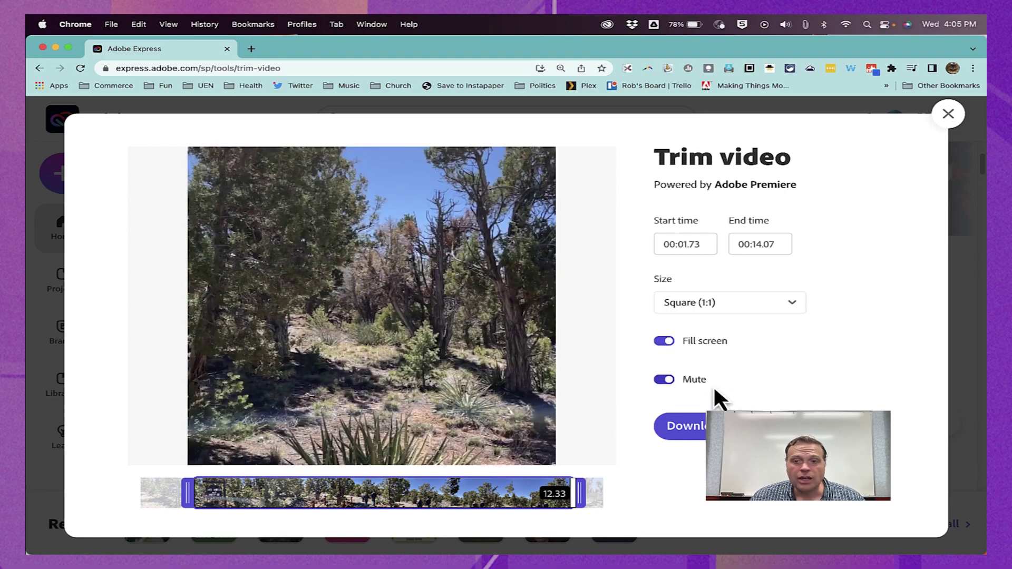
pyautogui.click(703, 436)
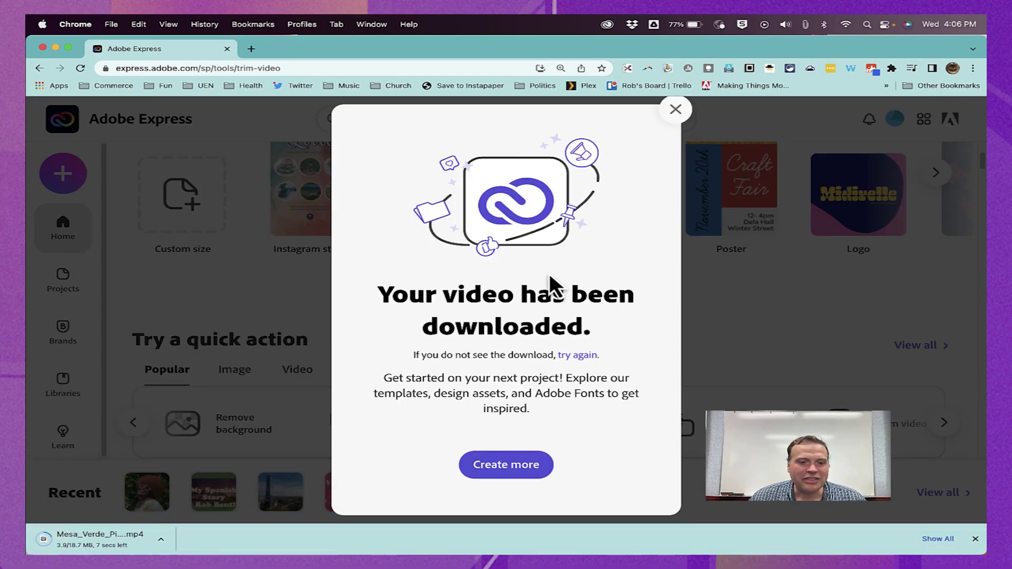
# Step: Open the downloaded square MP4 in QuickTime and play it through to its 00:12 end
pyautogui.click(94, 543)
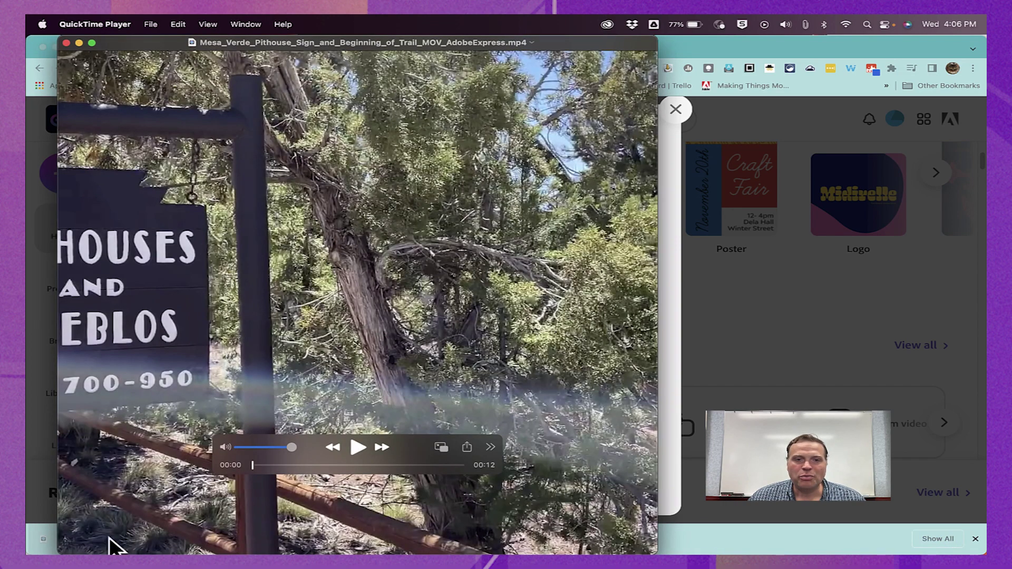
pyautogui.moveTo(571, 43); pyautogui.dragTo(698, 45)
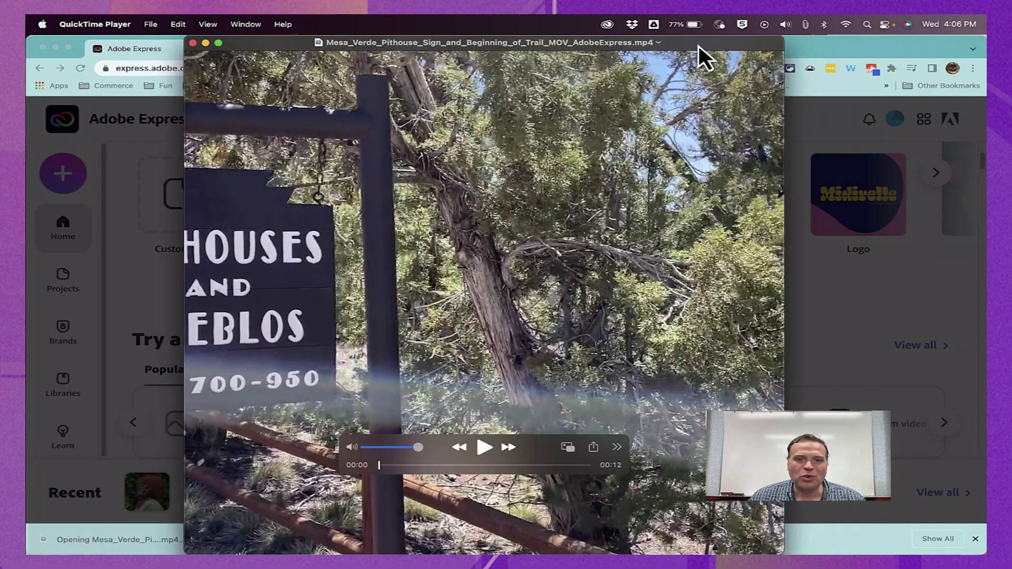
pyautogui.click(485, 449)
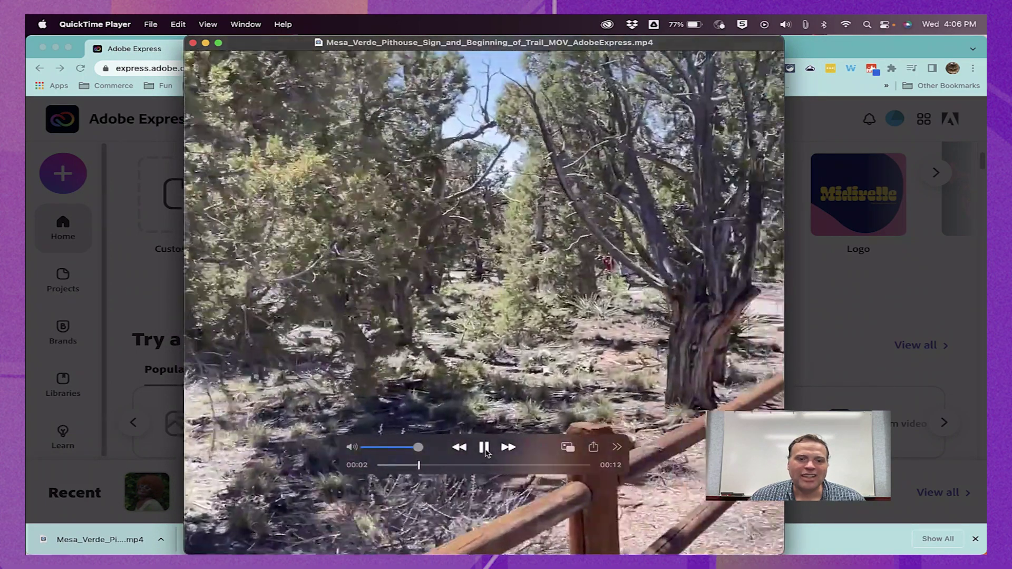
pyautogui.click(485, 450)
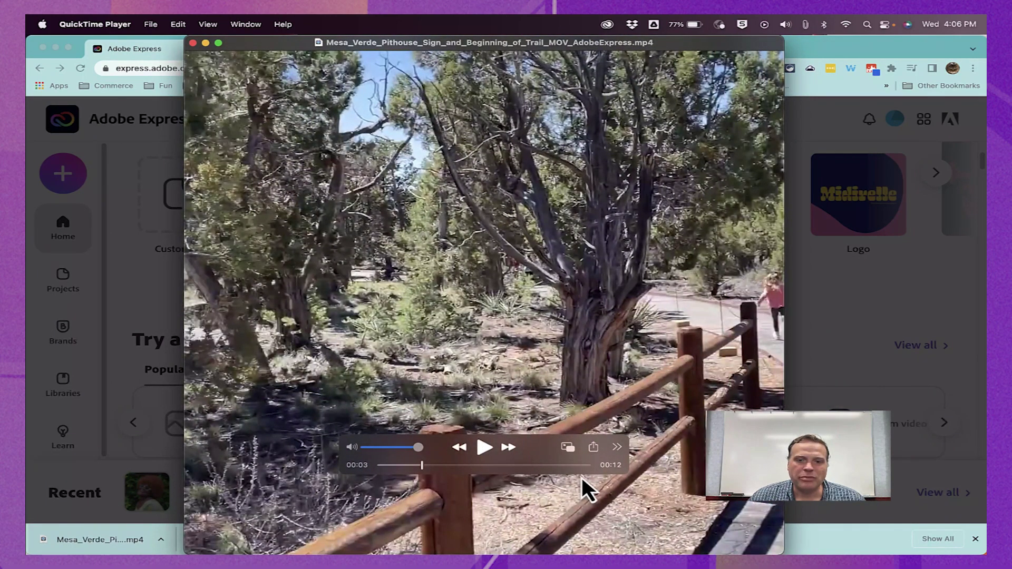
pyautogui.moveTo(581, 466); pyautogui.dragTo(587, 470)
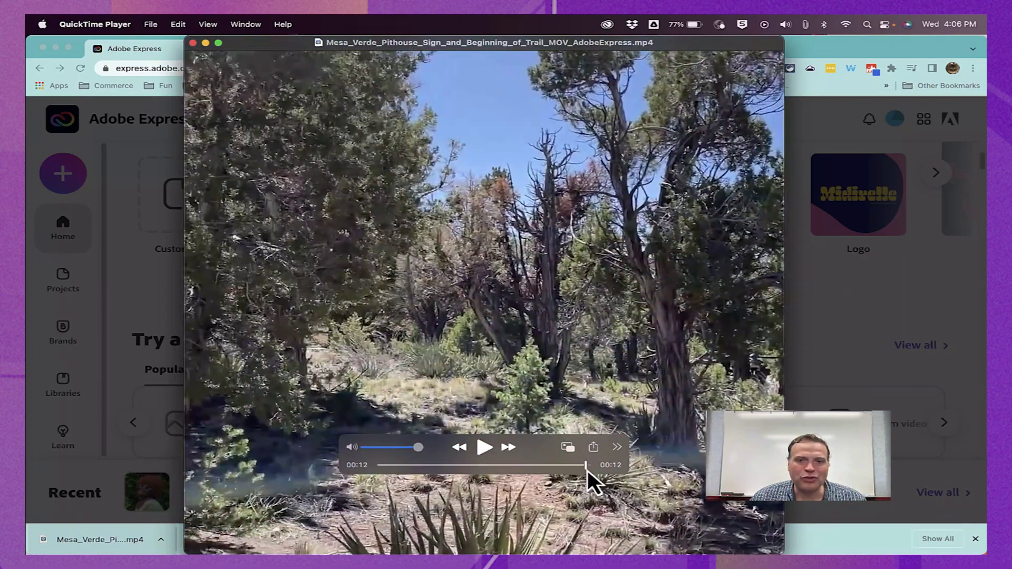
# Step: Quit QuickTime and load the Yellowstone panorama PNG into the Resize image quick action
pyautogui.press('super+q')
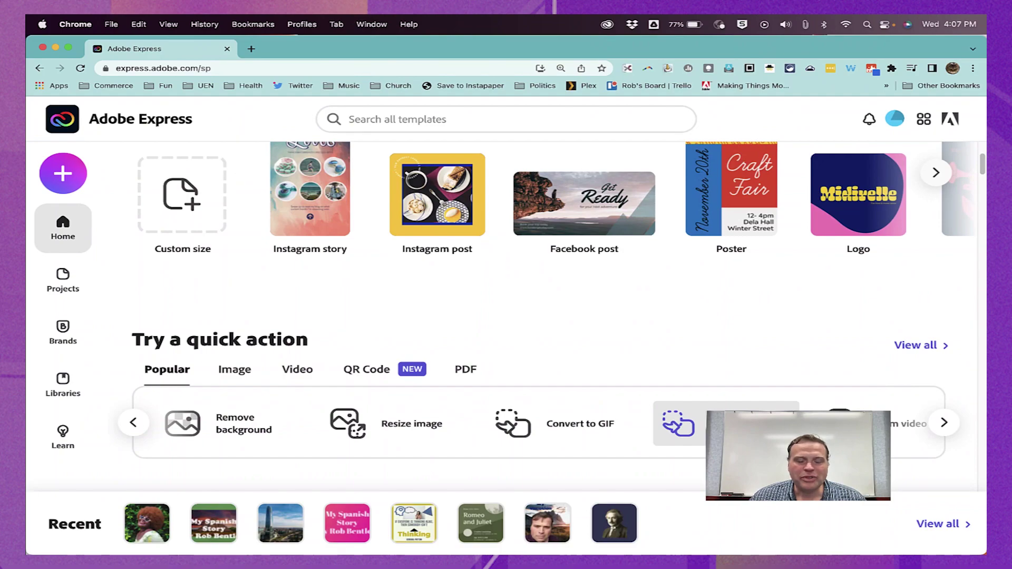
pyautogui.click(414, 434)
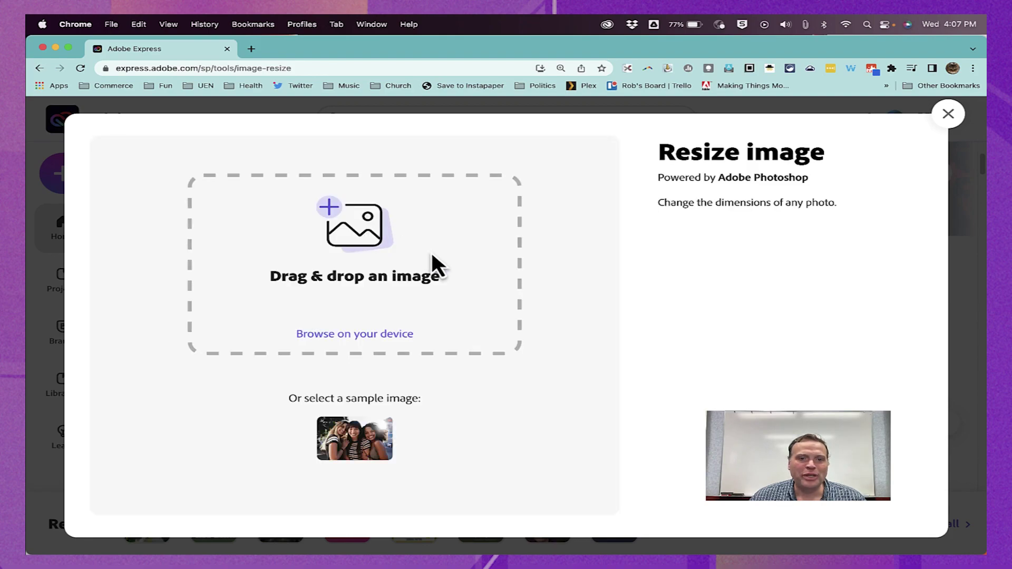
pyautogui.click(393, 336)
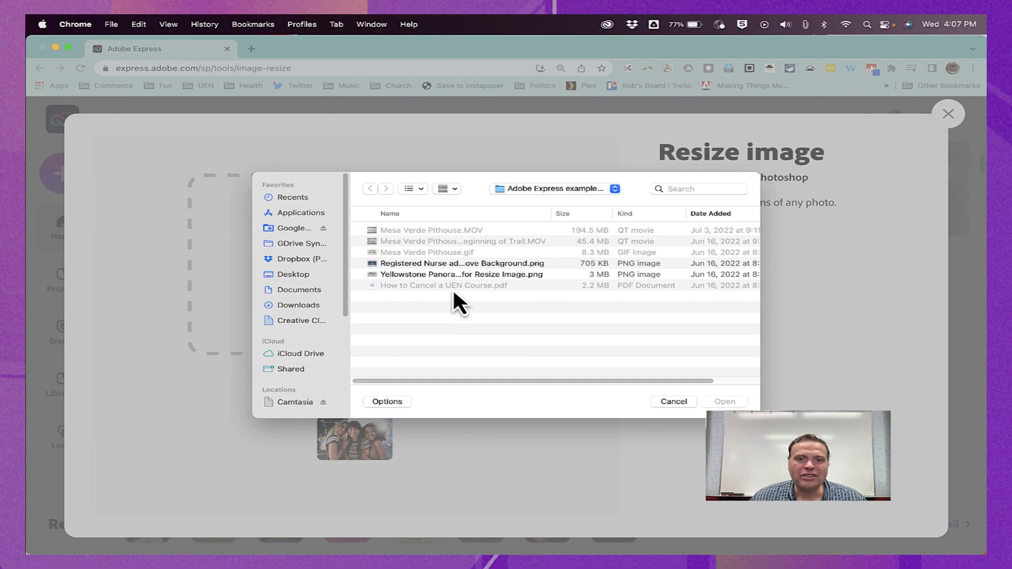
pyautogui.doubleClick(461, 274)
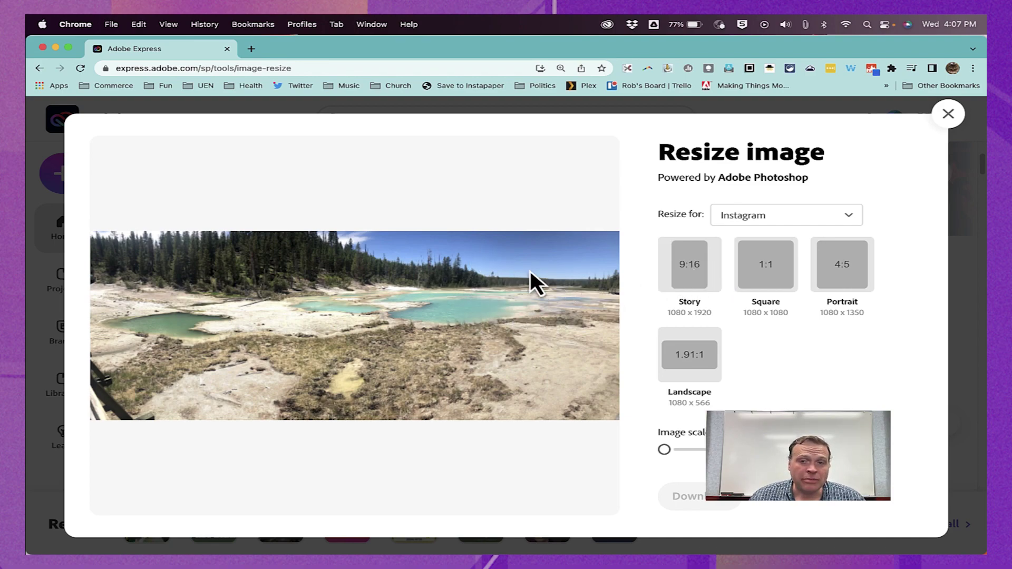
# Step: Try the Facebook and LinkedIn size sets, then return to the Instagram presets
pyautogui.click(785, 217)
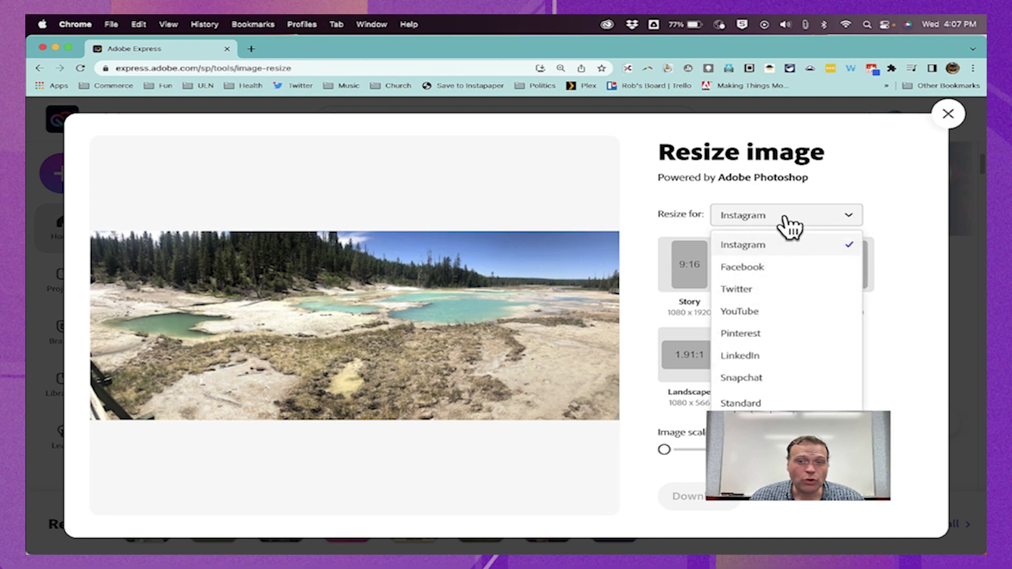
pyautogui.click(742, 267)
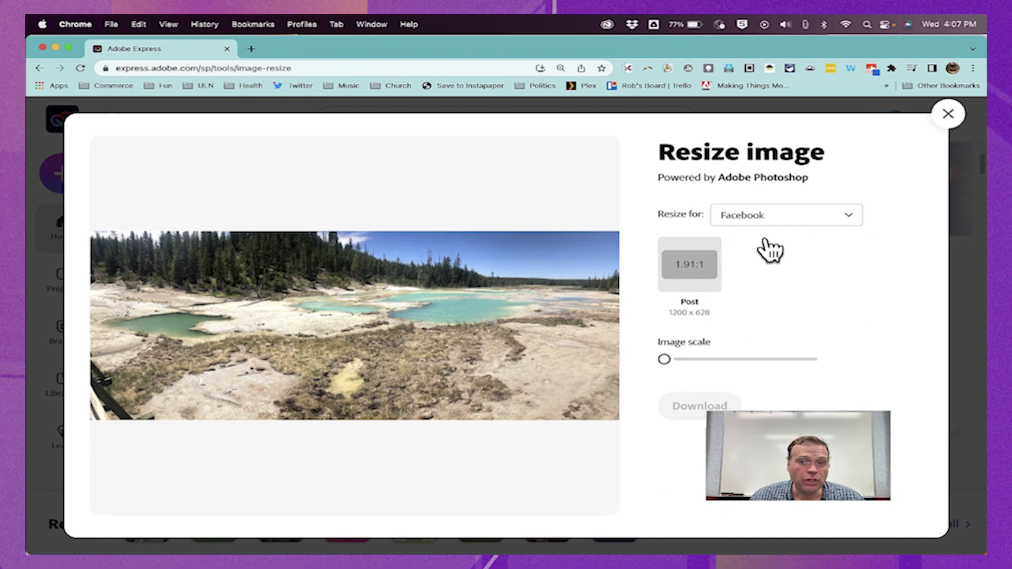
pyautogui.click(762, 220)
pyautogui.click(765, 355)
pyautogui.click(762, 217)
pyautogui.click(749, 242)
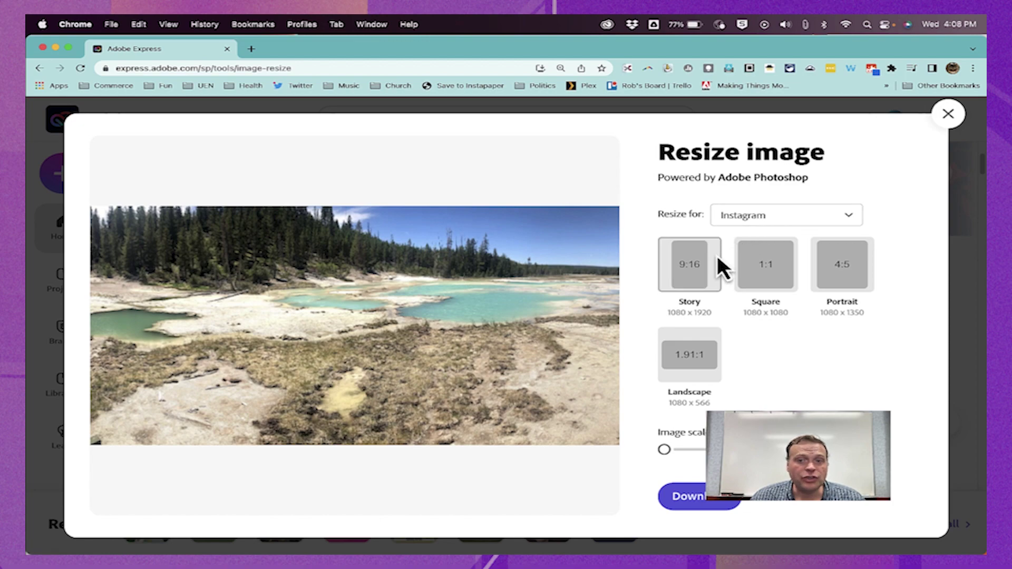
# Step: Compare the Story, Square, Portrait and Landscape crops, then zoom and reposition the Square crop
pyautogui.click(686, 277)
pyautogui.click(768, 277)
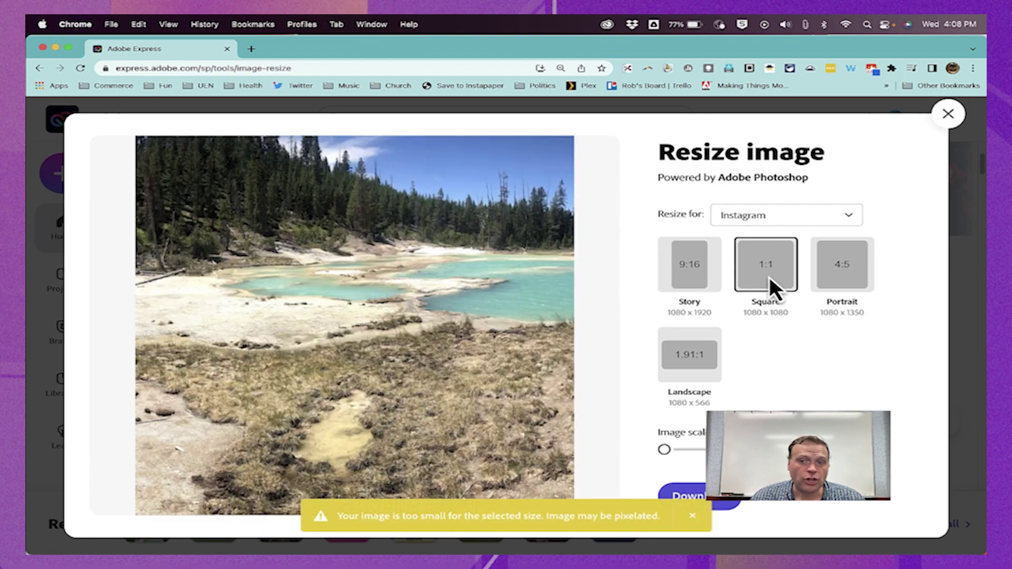
pyautogui.click(856, 276)
pyautogui.click(690, 354)
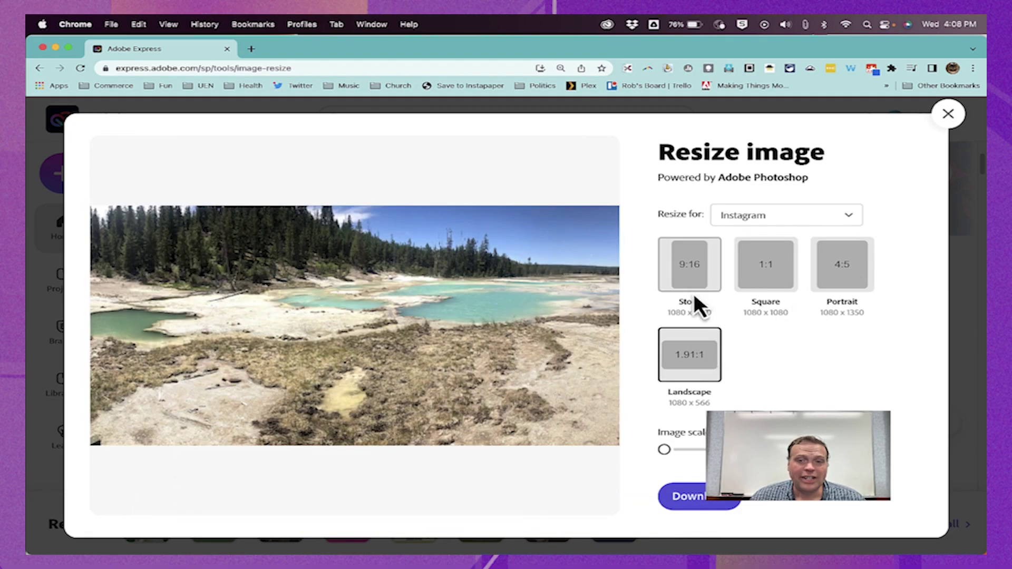
pyautogui.click(768, 282)
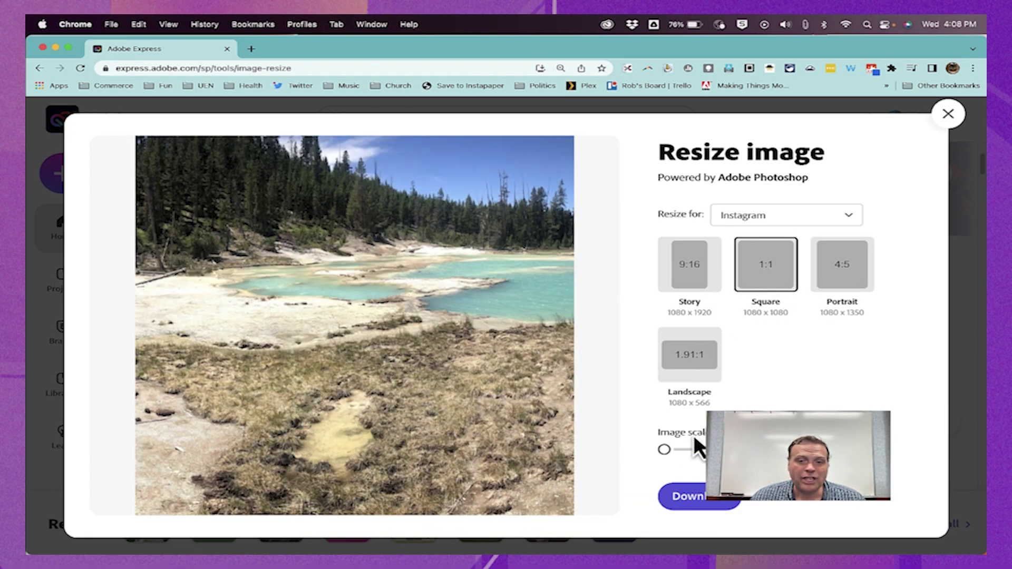
pyautogui.moveTo(666, 451); pyautogui.dragTo(749, 449)
pyautogui.moveTo(500, 368); pyautogui.dragTo(510, 478)
pyautogui.moveTo(429, 301); pyautogui.dragTo(332, 418)
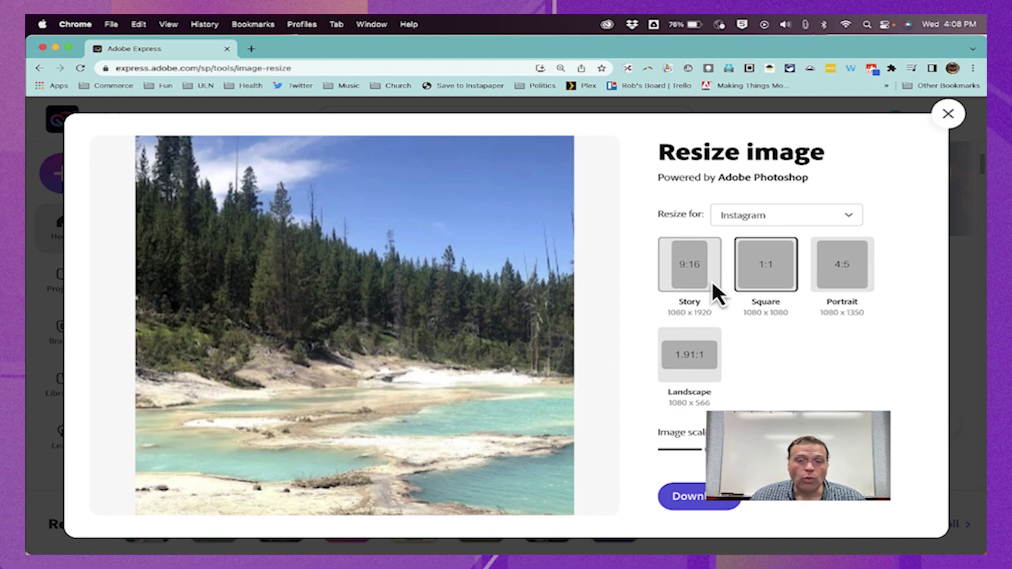
# Step: Choose the 1.91:1 Landscape crop, shift the photo up, and download it
pyautogui.click(701, 270)
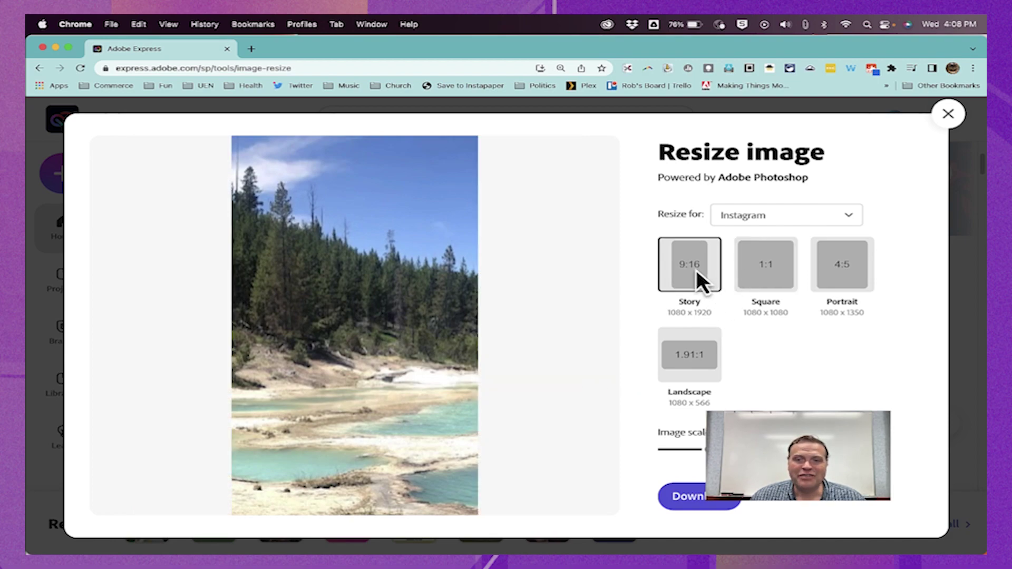
pyautogui.click(776, 265)
pyautogui.click(858, 265)
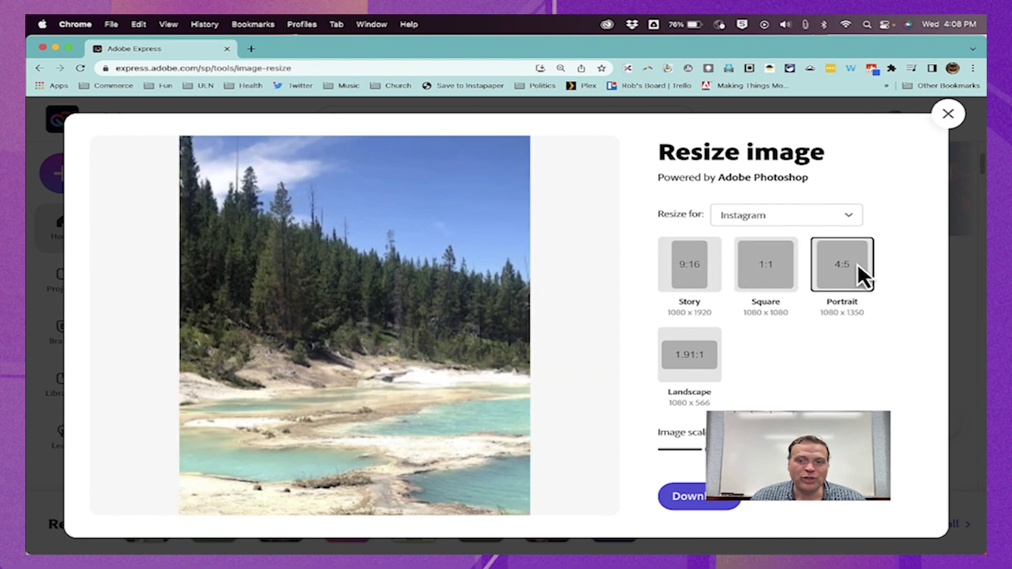
pyautogui.click(701, 393)
pyautogui.moveTo(437, 337); pyautogui.dragTo(499, 362)
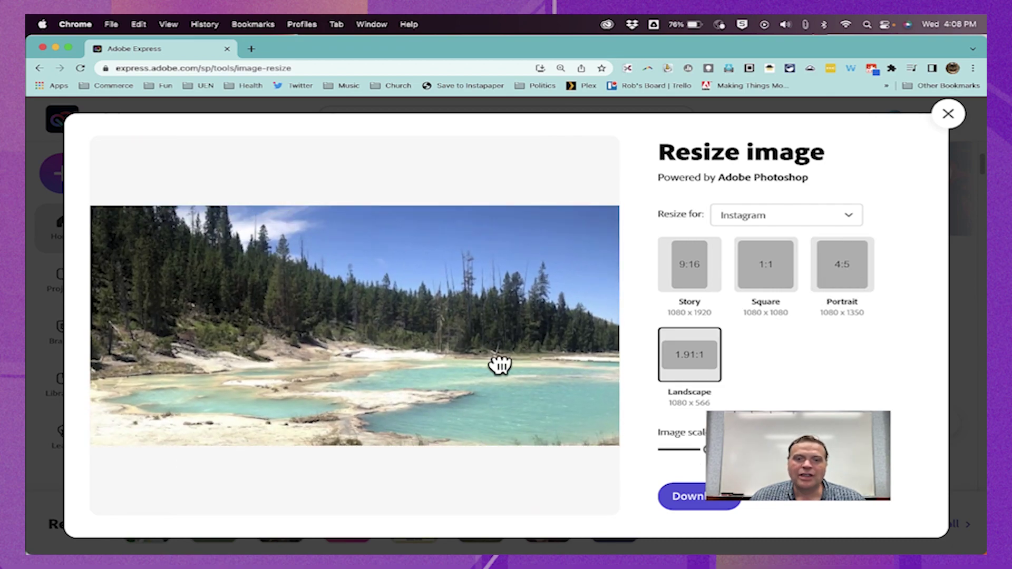
pyautogui.click(704, 493)
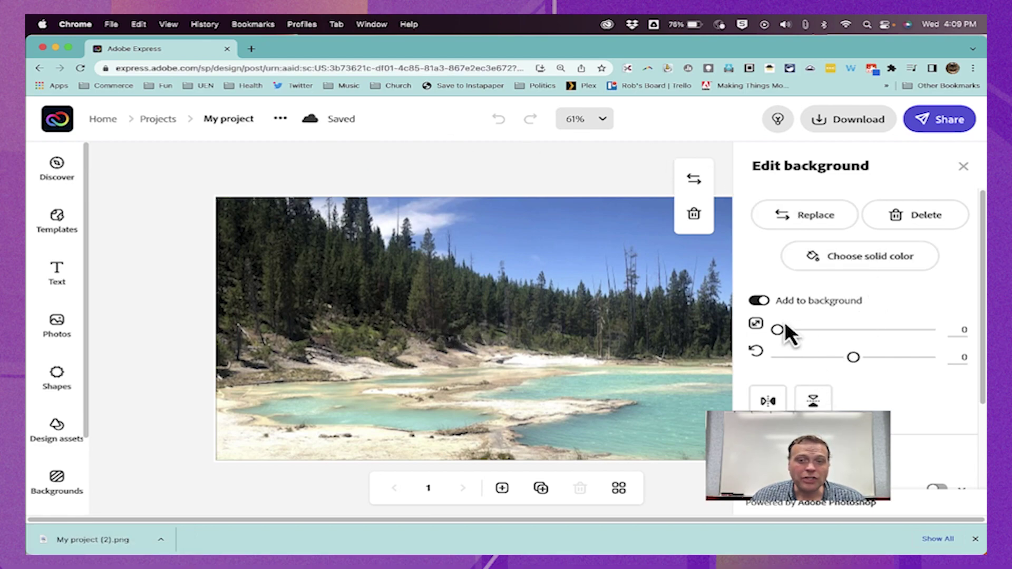
# Step: Rotate the background photo to -2 at scale 1 and apply the Multiply filter
pyautogui.moveTo(778, 329)
pyautogui.mouseDown()
pyautogui.moveTo(800, 332)
pyautogui.moveTo(778, 330)
pyautogui.mouseUp()
pyautogui.moveTo(842, 354); pyautogui.dragTo(853, 358)
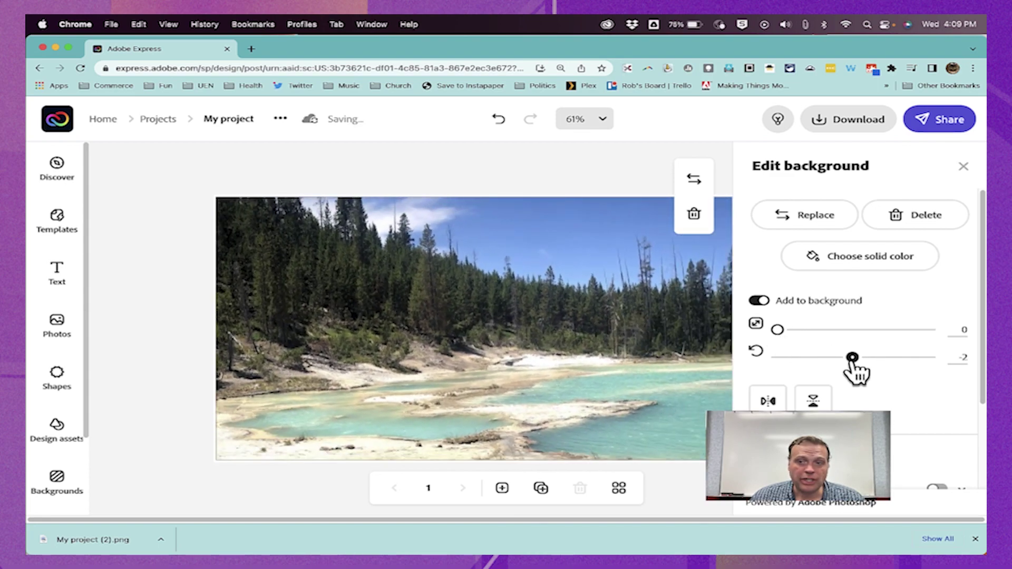
pyautogui.scroll(-3, 840, 334)
pyautogui.click(937, 373)
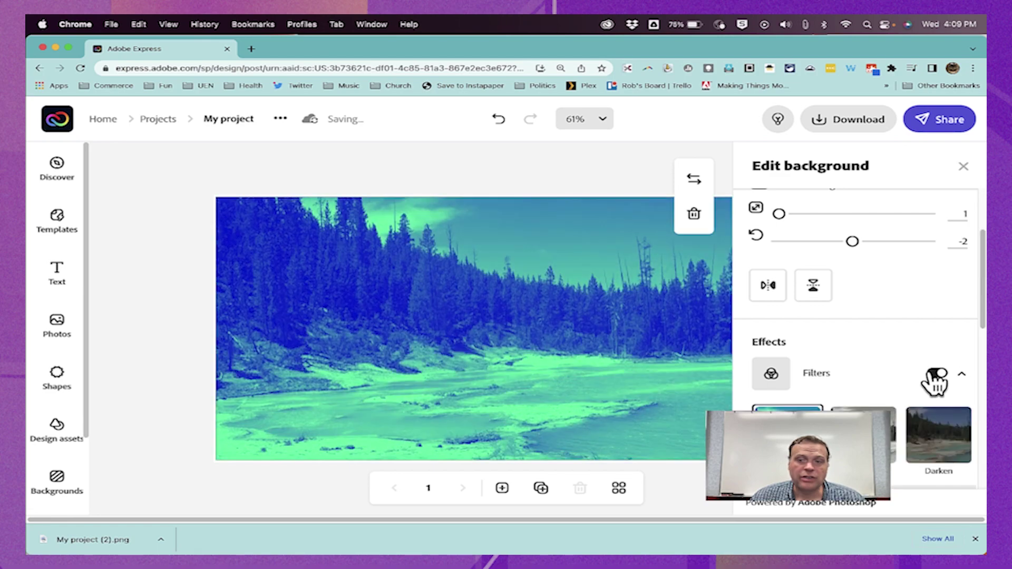
pyautogui.scroll(-5, 926, 436)
pyautogui.click(859, 327)
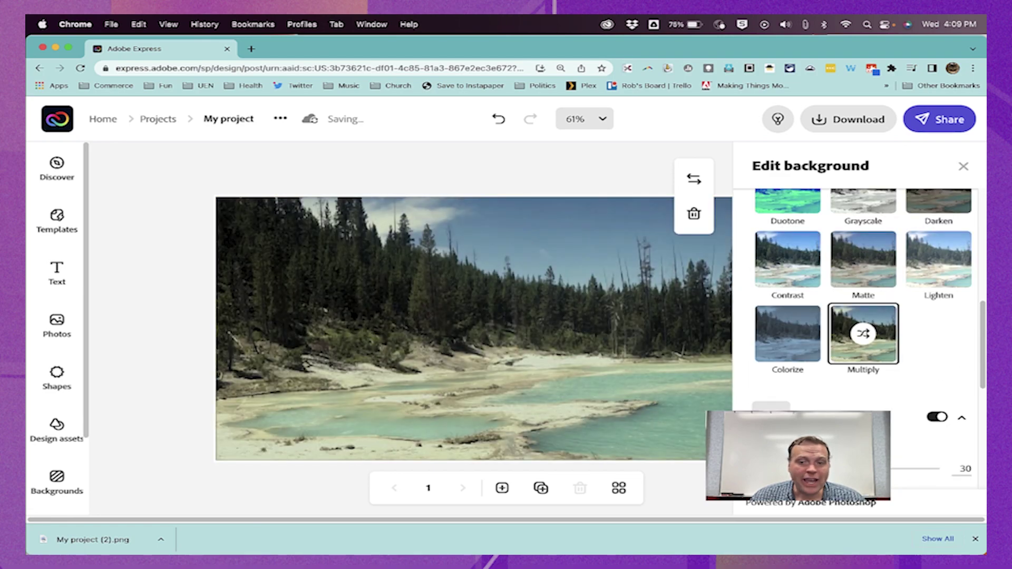
pyautogui.scroll(10, 863, 317)
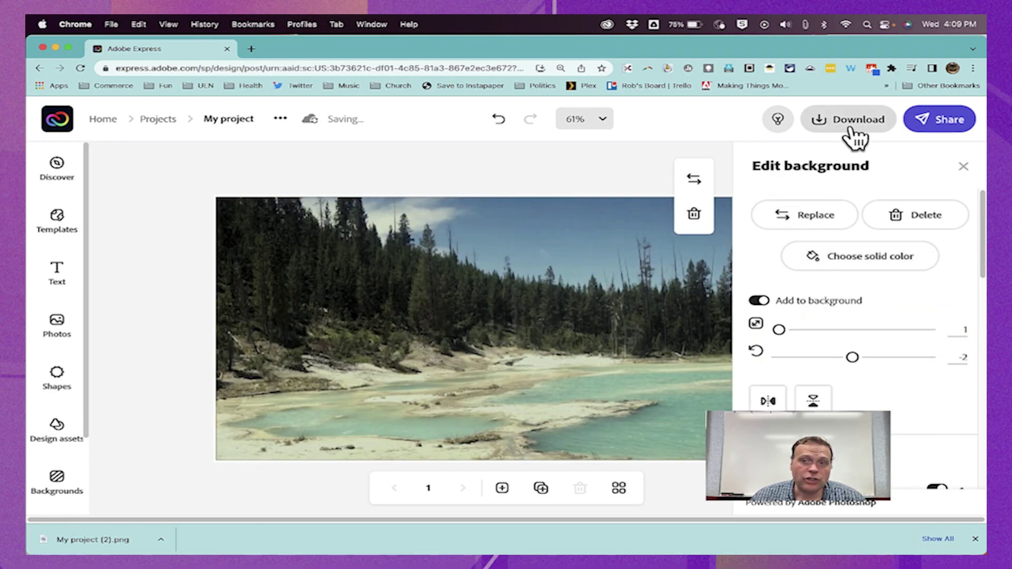
# Step: Go back to Resize image and load the Yellowstone panorama PNG again
pyautogui.click(38, 67)
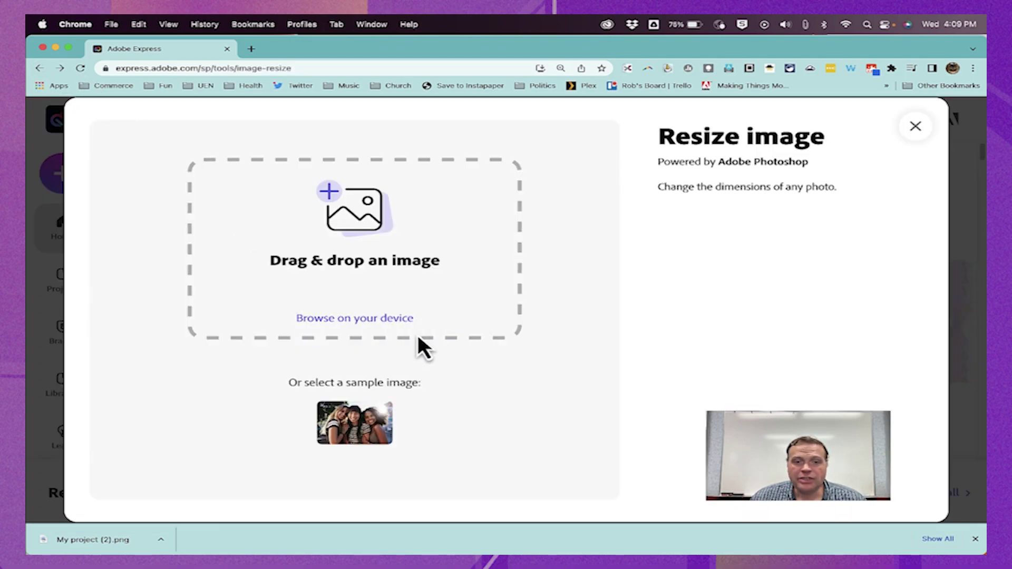
pyautogui.click(396, 320)
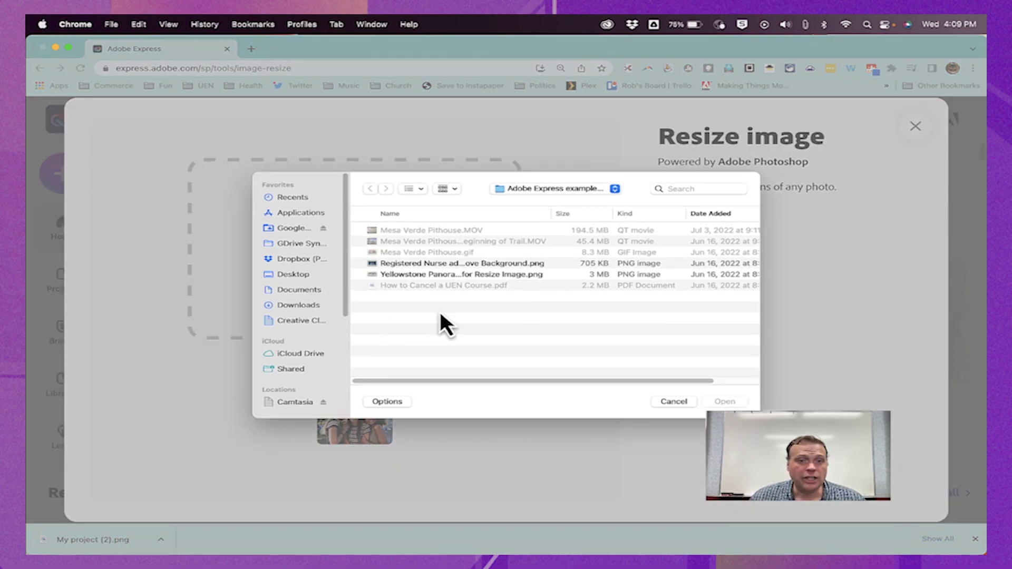
pyautogui.doubleClick(433, 273)
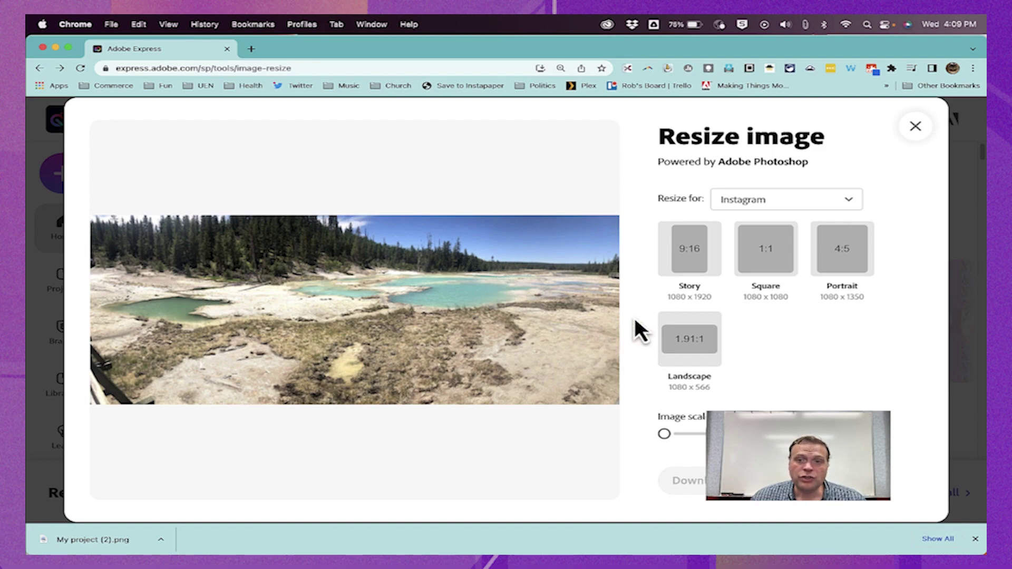
# Step: Cycle through the Facebook, Twitter, YouTube, Pinterest and LinkedIn presets, then set Custom 1280 × 720 px
pyautogui.click(769, 201)
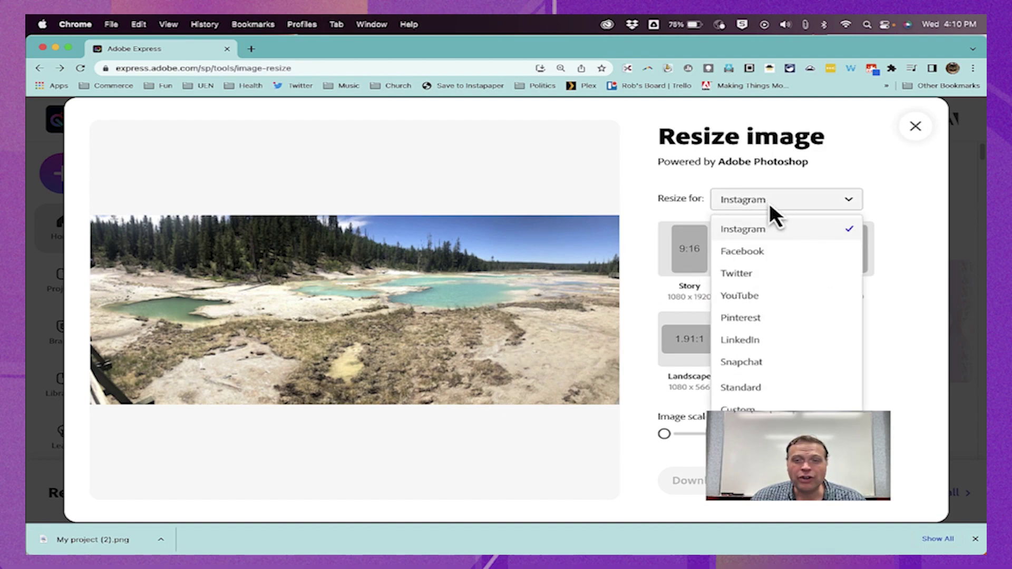
pyautogui.click(759, 250)
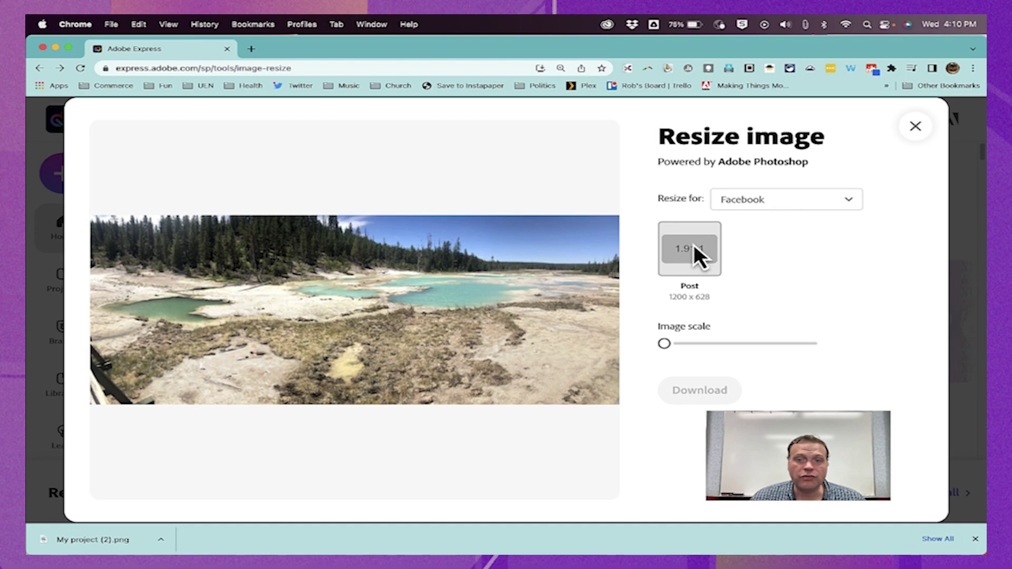
pyautogui.click(785, 200)
pyautogui.click(759, 273)
pyautogui.click(785, 199)
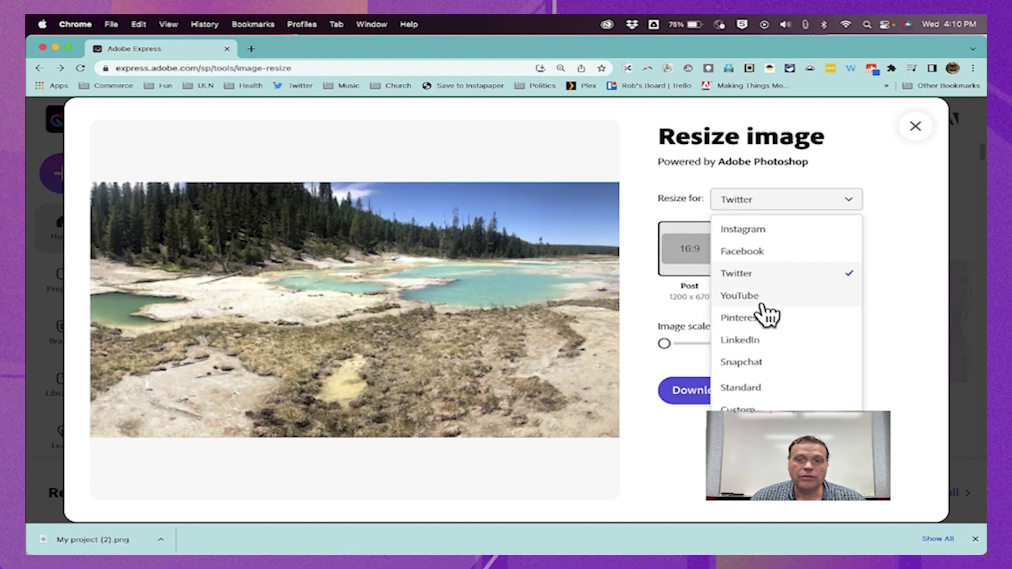
pyautogui.click(760, 295)
pyautogui.press('Down')
pyautogui.click(780, 199)
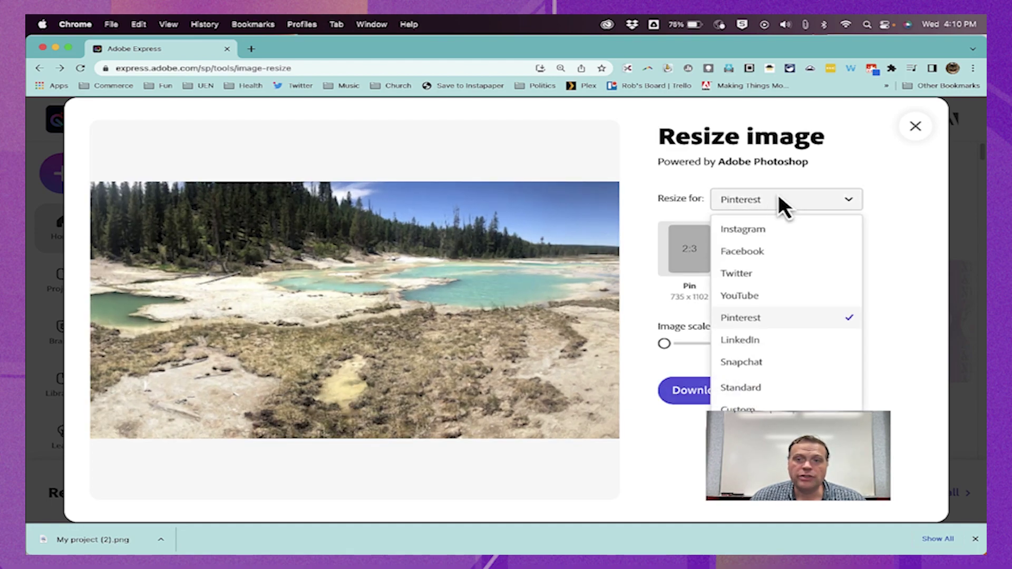
pyautogui.click(764, 340)
pyautogui.click(759, 203)
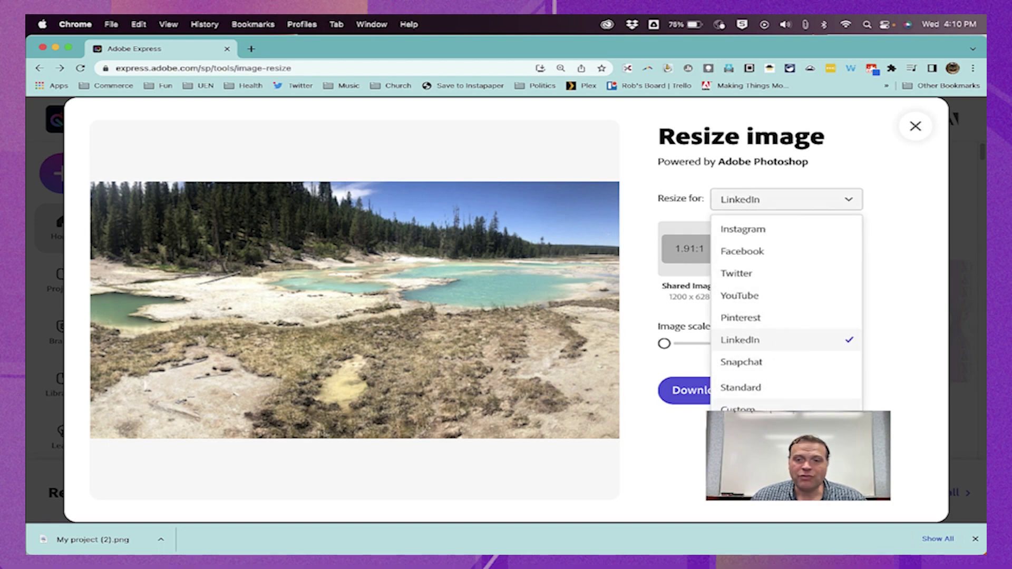
pyautogui.click(738, 409)
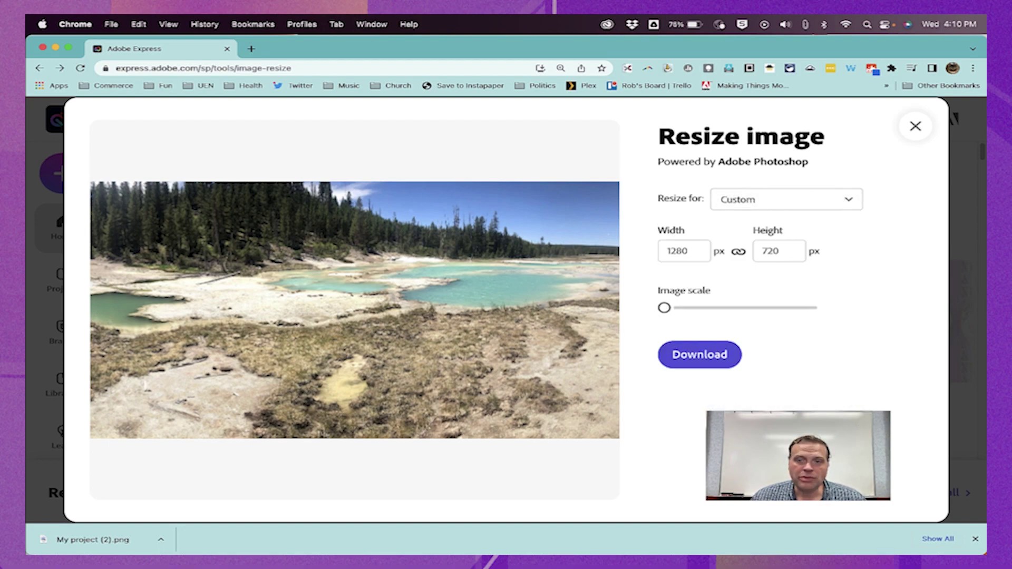
pyautogui.click(754, 210)
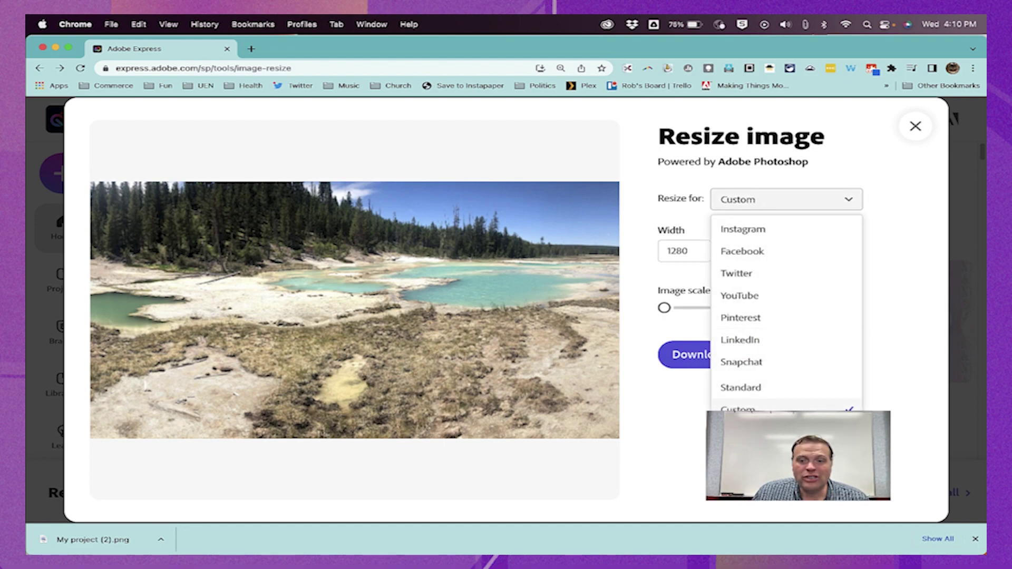
pyautogui.click(688, 414)
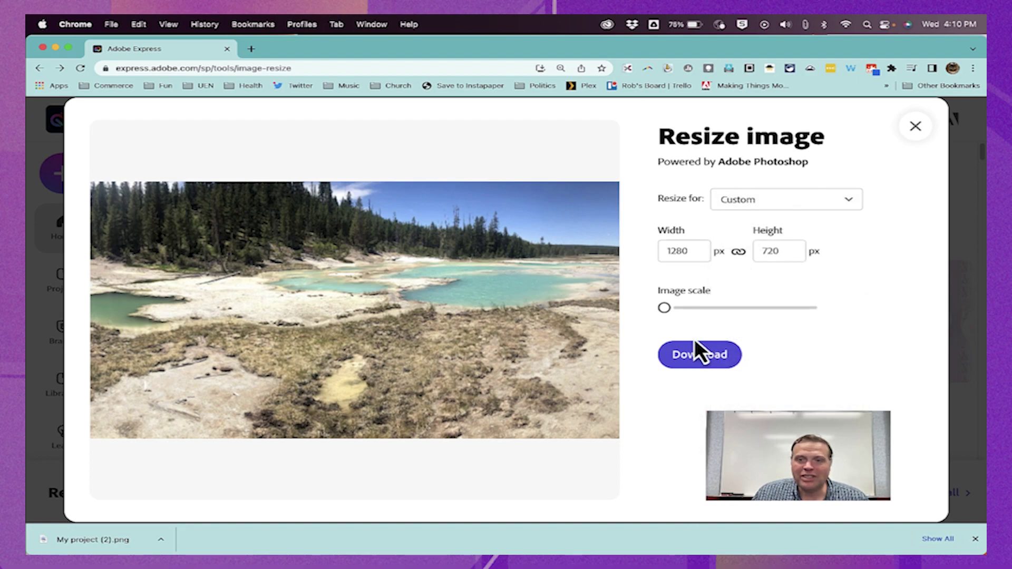
pyautogui.moveTo(670, 314)
pyautogui.mouseDown()
pyautogui.moveTo(743, 317)
pyautogui.moveTo(660, 315)
pyautogui.mouseUp()
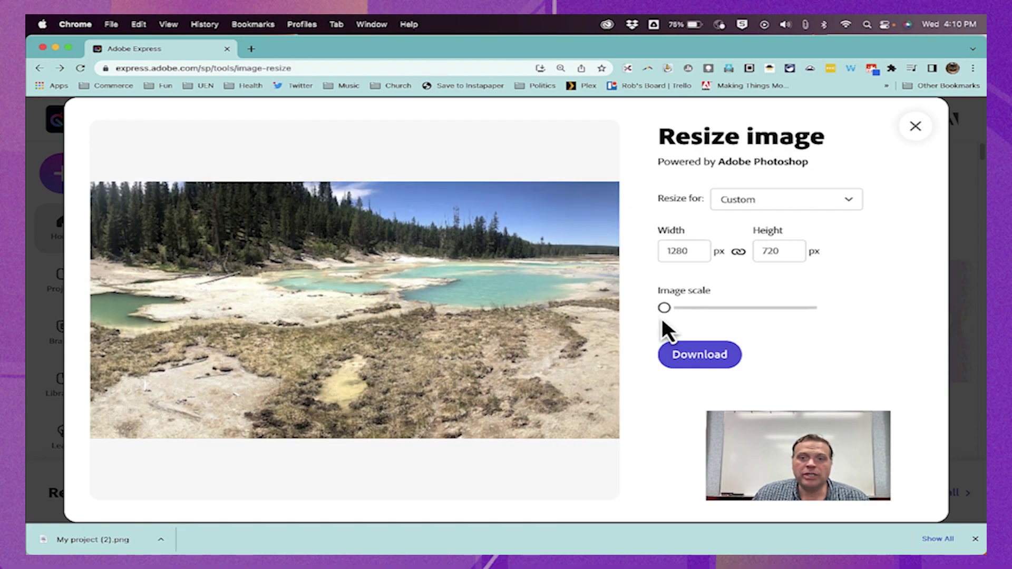
pyautogui.click(783, 202)
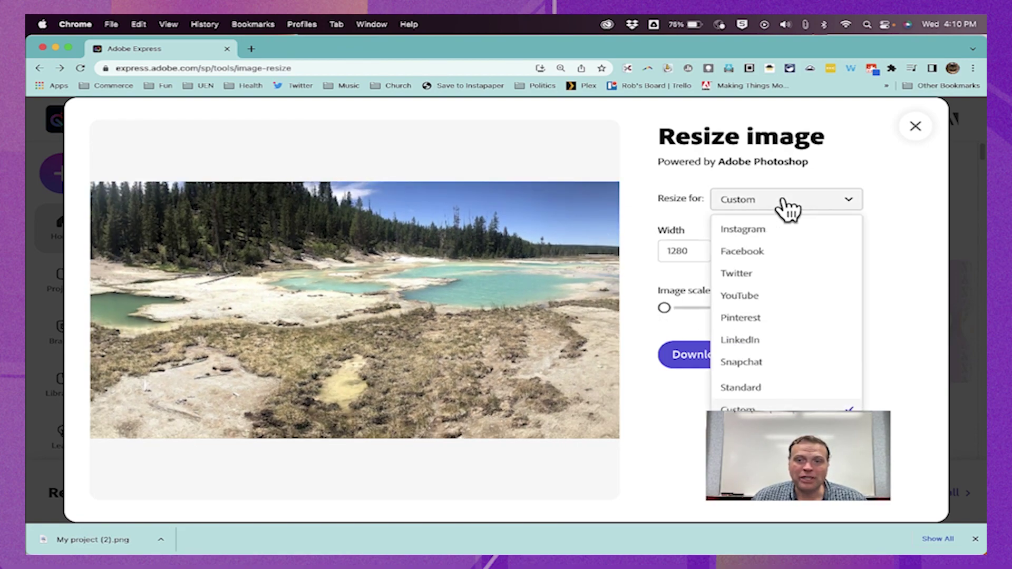
# Step: Switch Resize for to the Standard aspect-ratio presets
pyautogui.click(754, 390)
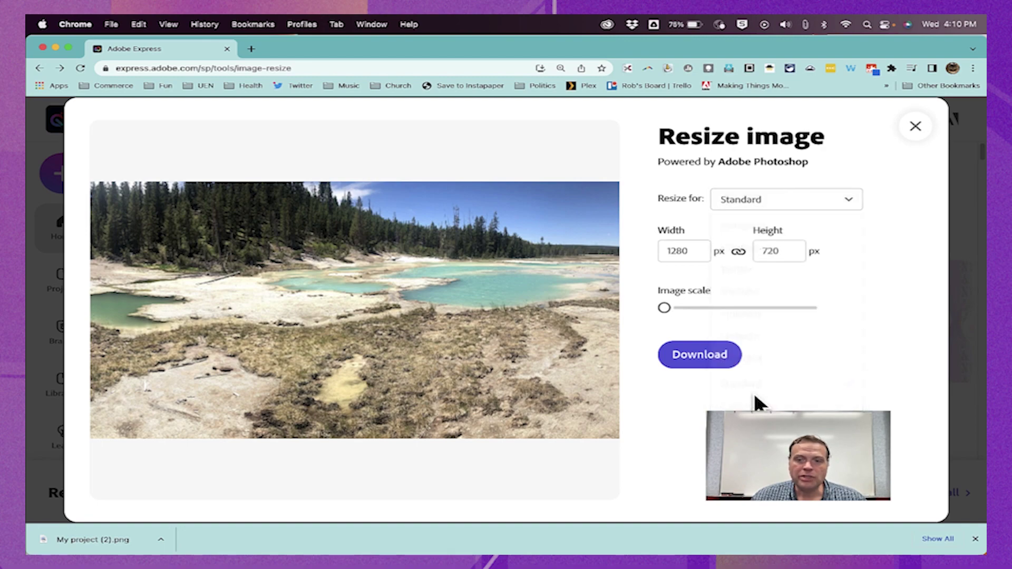
pyautogui.click(795, 207)
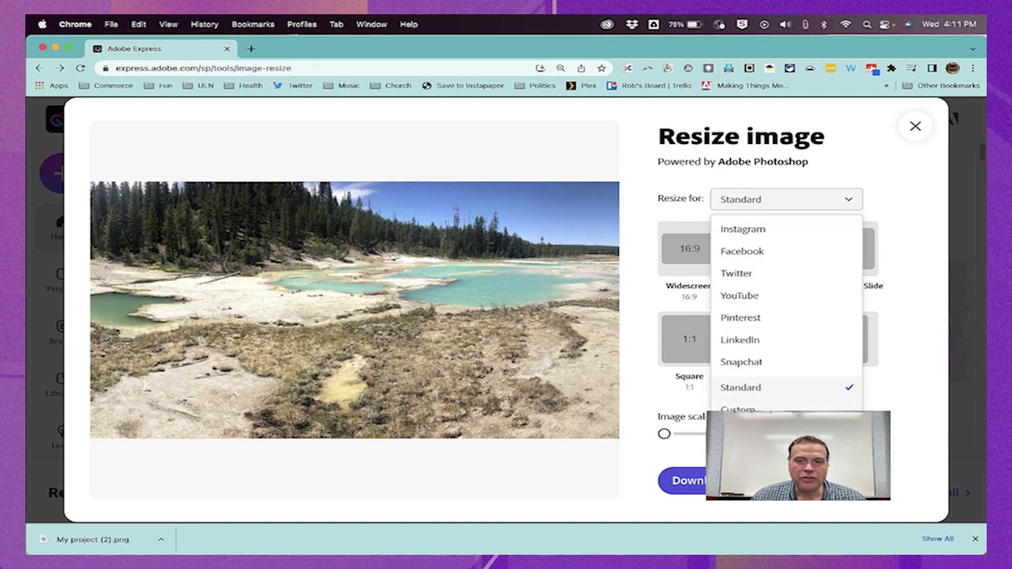
pyautogui.click(667, 401)
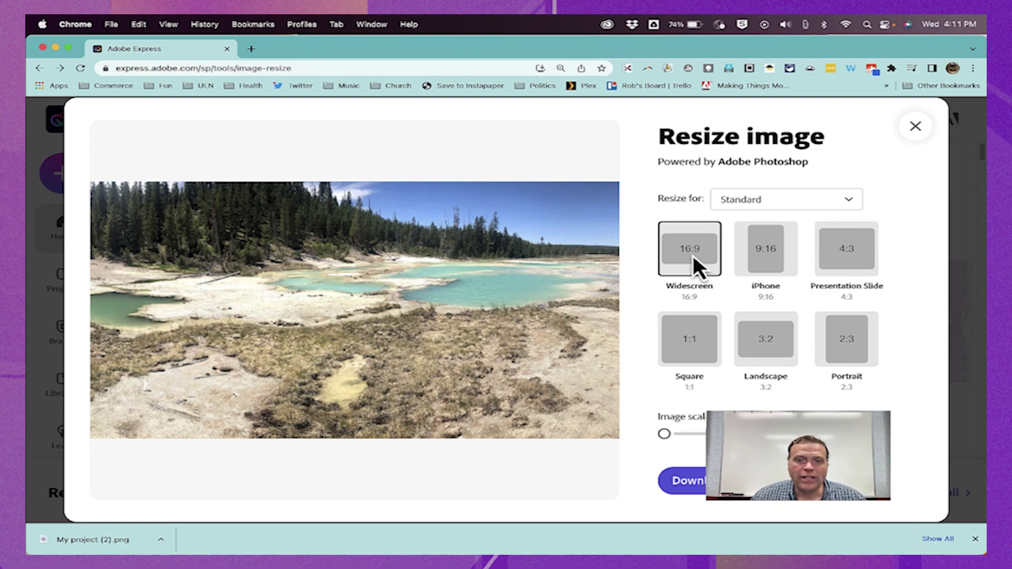
# Step: Compare the 9:16, 4:3, 2:3 and 3:2 crops, then download the Square 1:1 version
pyautogui.click(765, 262)
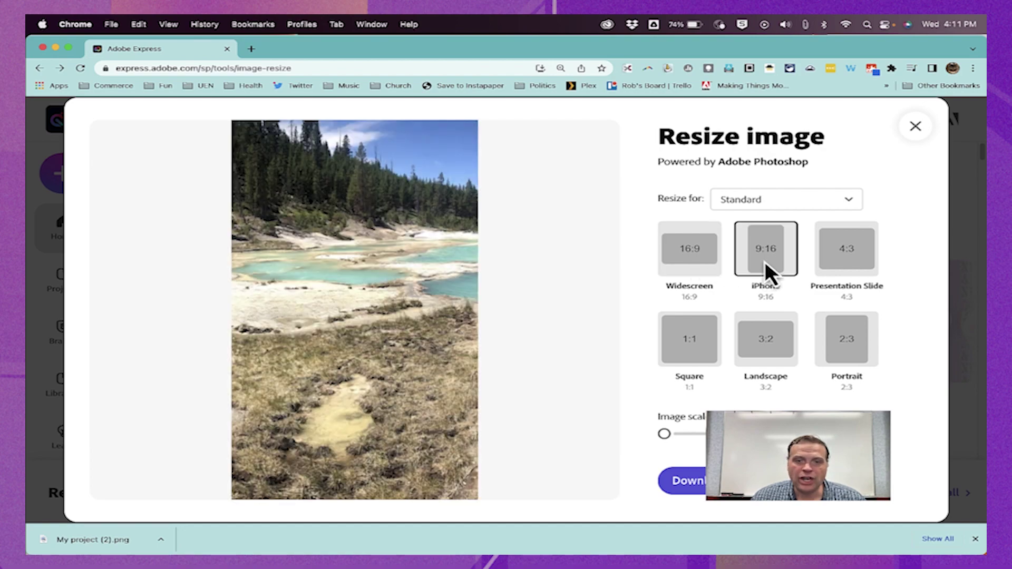
pyautogui.click(842, 261)
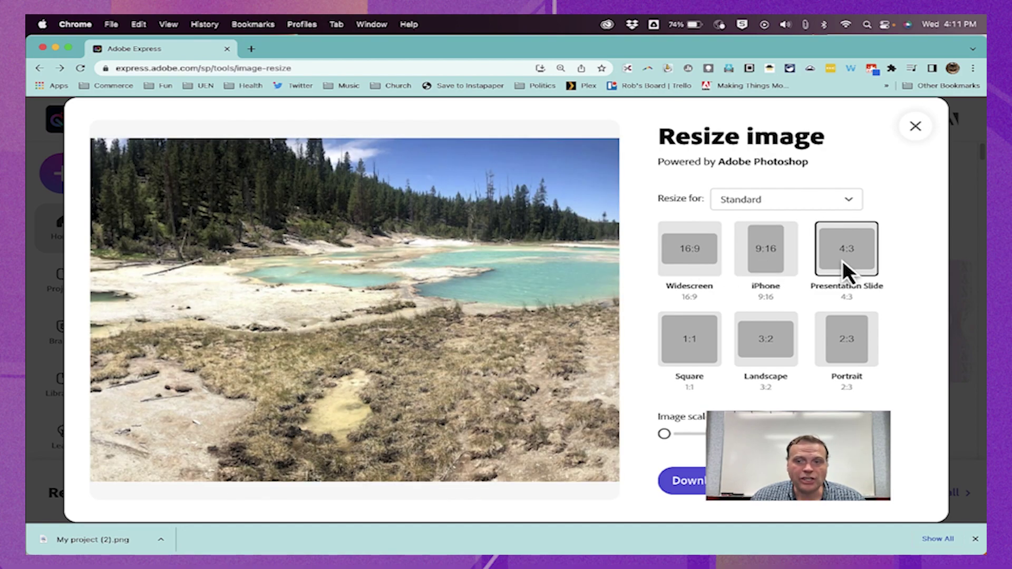
pyautogui.click(824, 346)
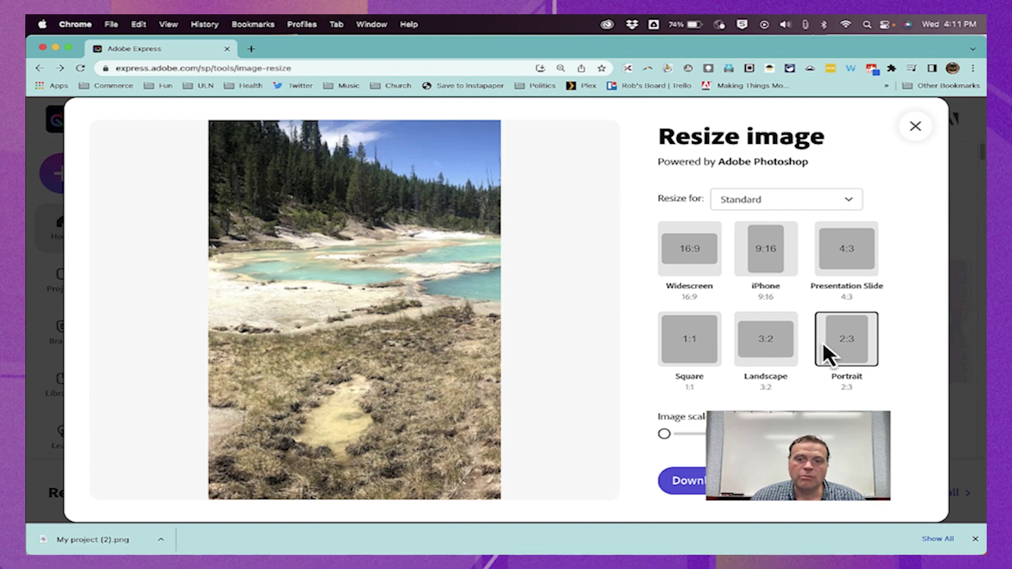
pyautogui.click(774, 346)
pyautogui.click(710, 347)
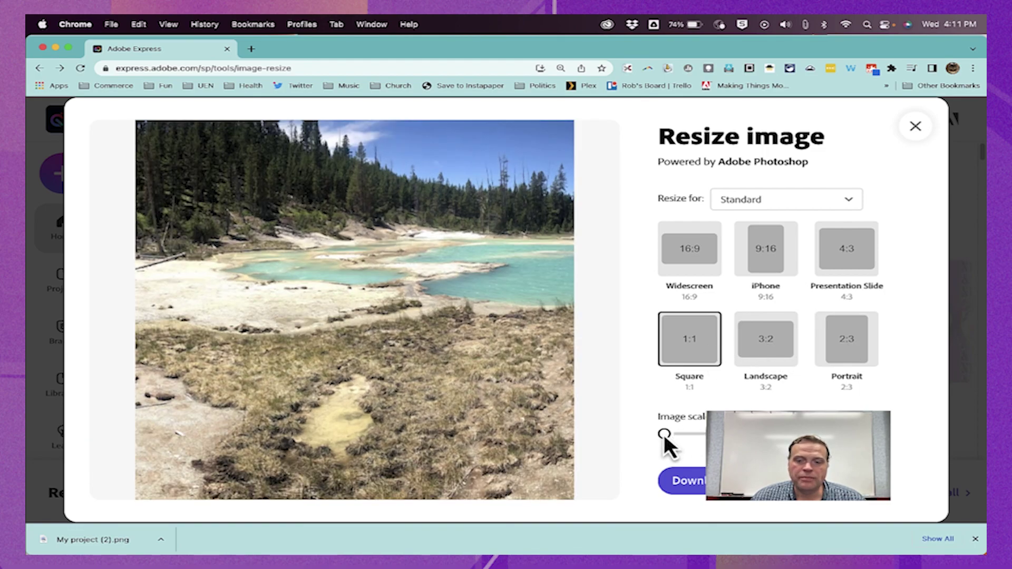
pyautogui.moveTo(663, 435)
pyautogui.mouseDown()
pyautogui.moveTo(738, 436)
pyautogui.moveTo(660, 447)
pyautogui.moveTo(696, 454)
pyautogui.moveTo(672, 452)
pyautogui.mouseUp()
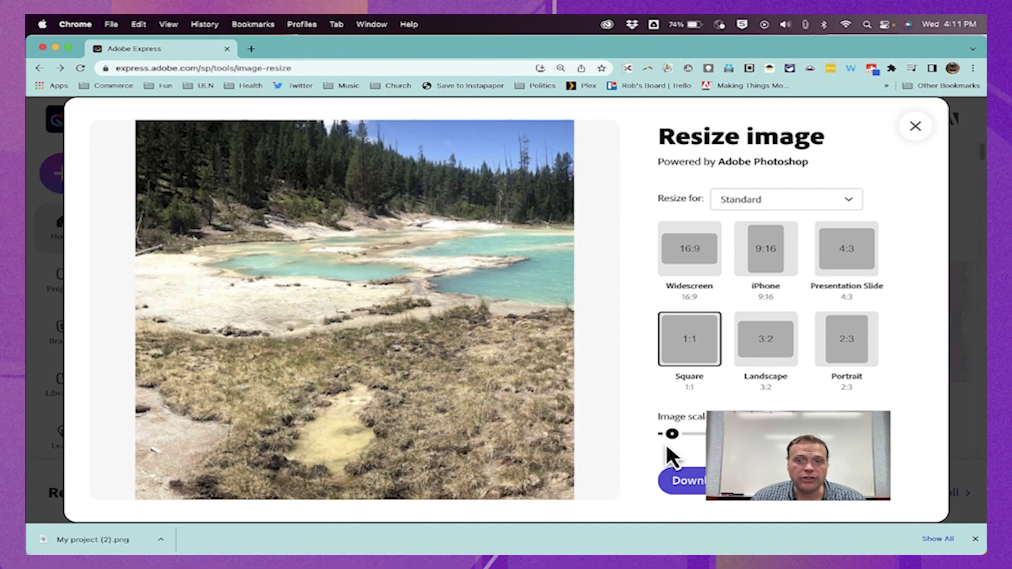
pyautogui.click(704, 492)
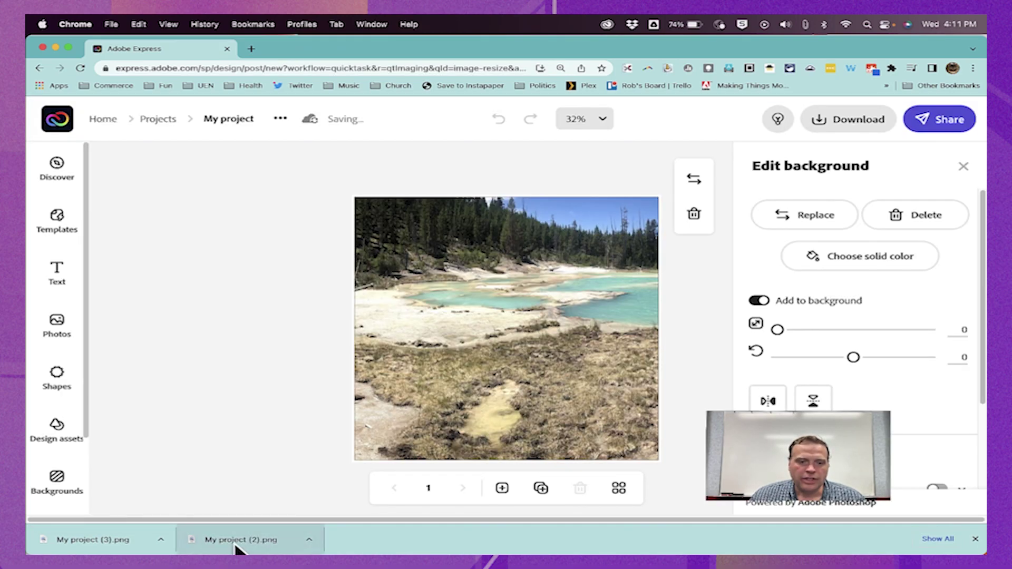
pyautogui.click(201, 547)
# Step: View My project (3).png in Preview beside My project (2).png
pyautogui.click(127, 543)
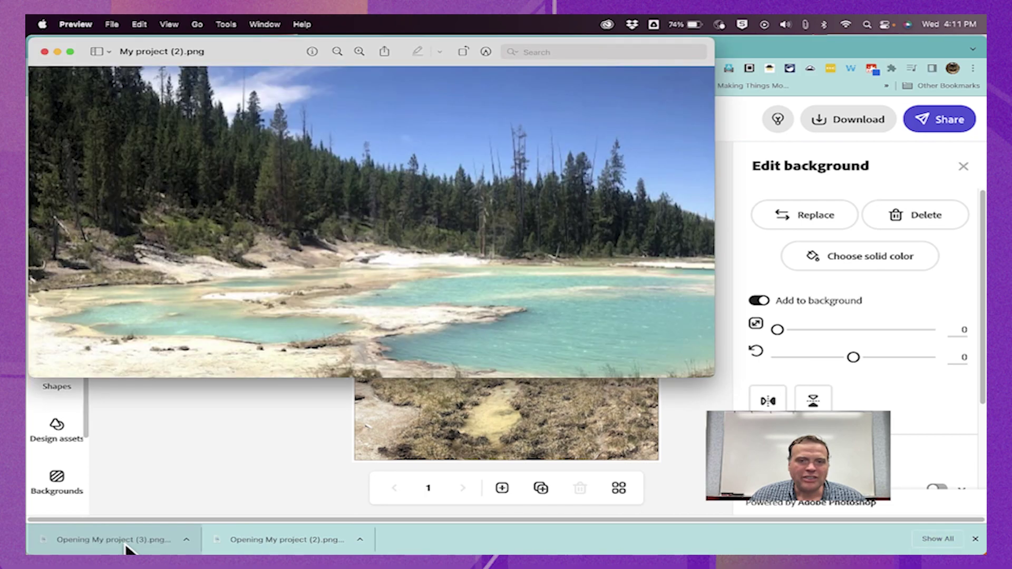
pyautogui.moveTo(241, 75); pyautogui.dragTo(594, 95)
pyautogui.click(282, 55)
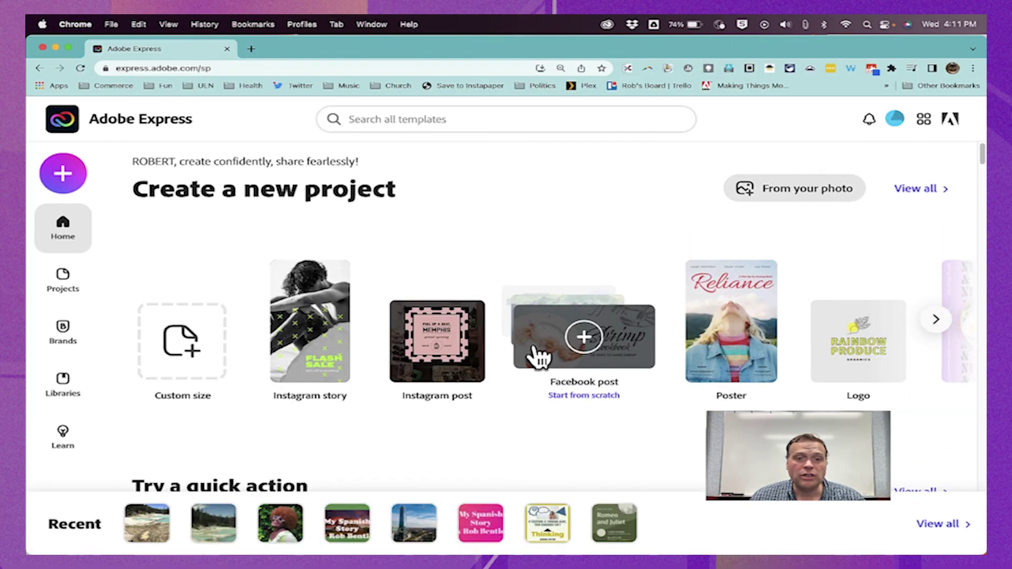
pyautogui.scroll(-5, 538, 354)
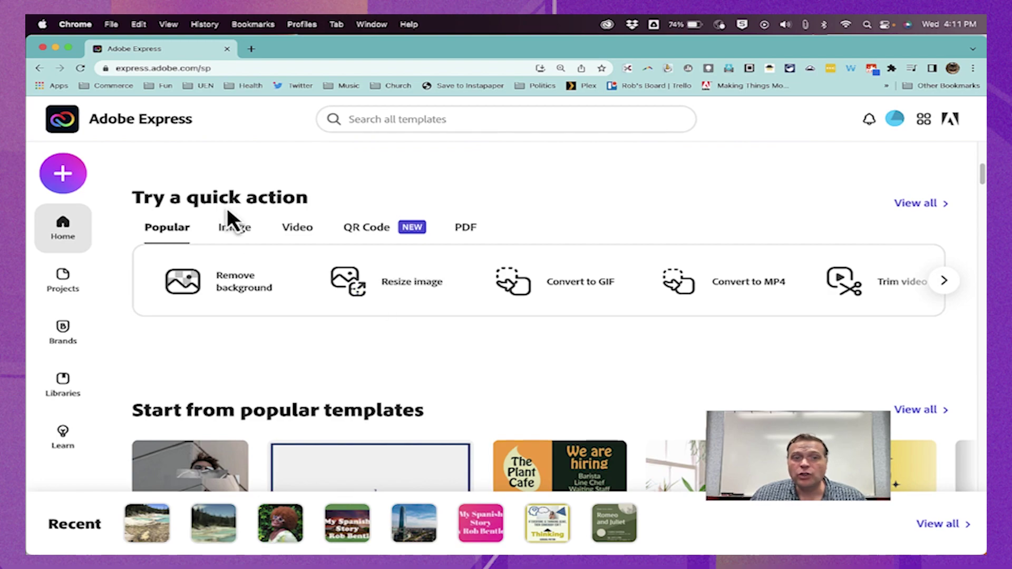